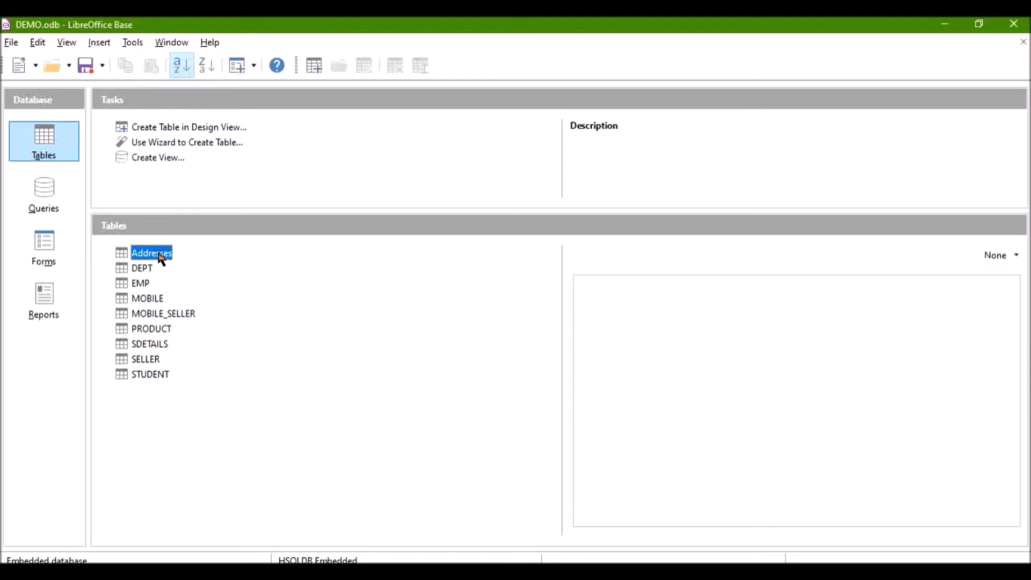
Step: Open the Addresses table and enter a new record with first name, last name, mobile number and city DELHI
{"action": "right_click", "coordinate": [161, 260]}
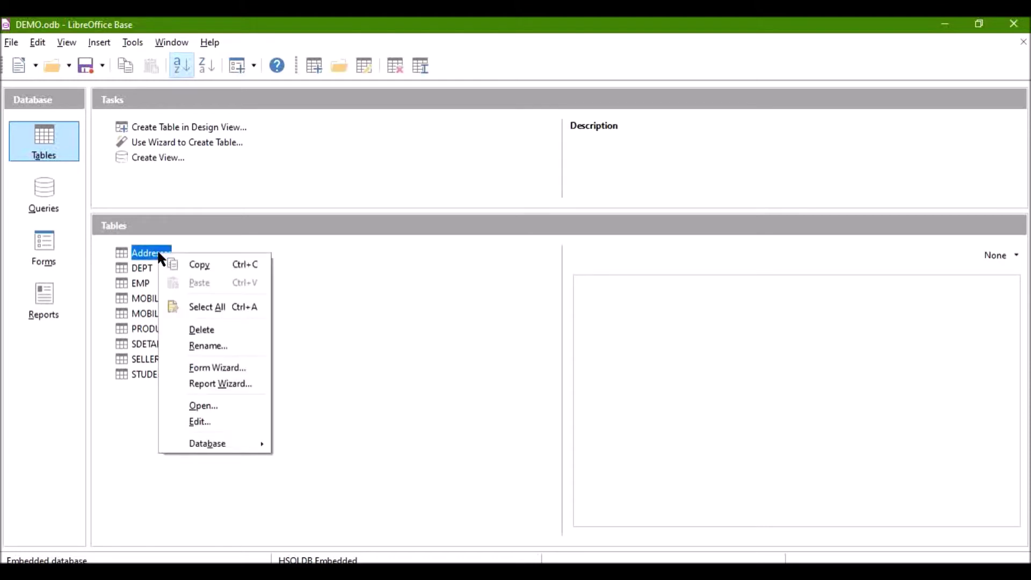
{"action": "left_click", "coordinate": [239, 407]}
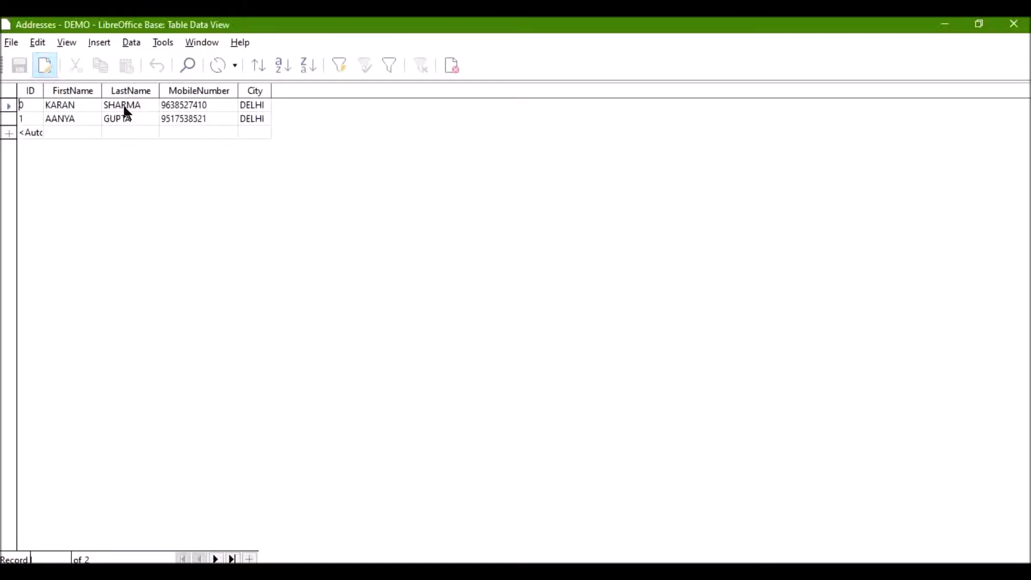
{"action": "left_click", "coordinate": [73, 133]}
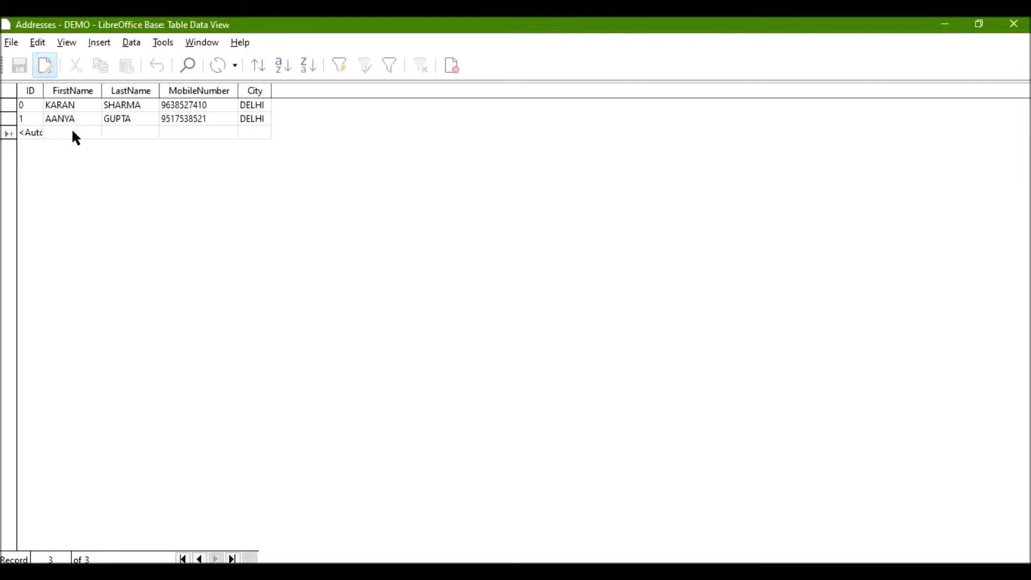
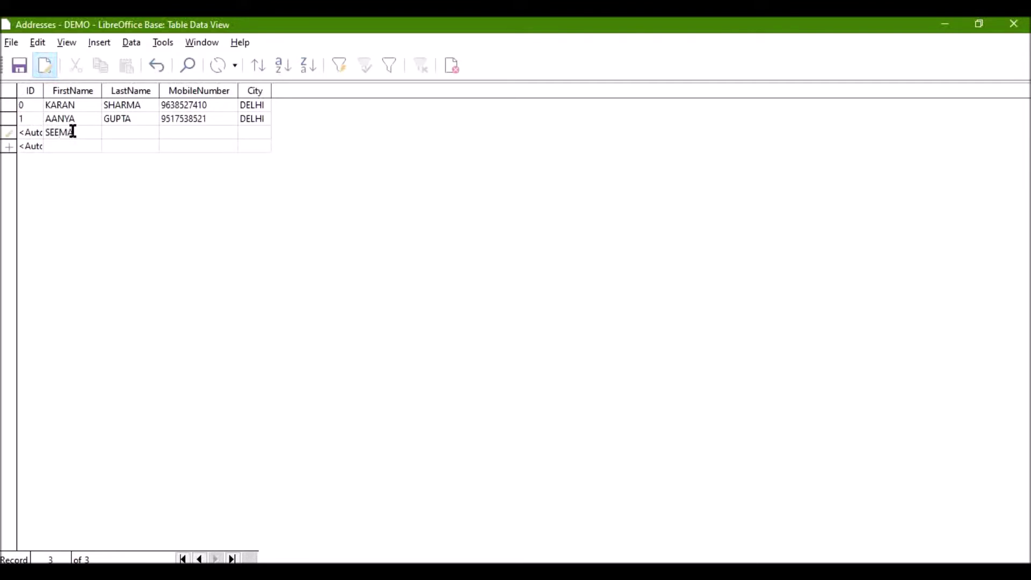
{"action": "key", "text": "Tab"}
{"action": "key", "text": "Tab"}
{"action": "key", "text": "Tab"}
{"action": "type", "text": "DEL"}
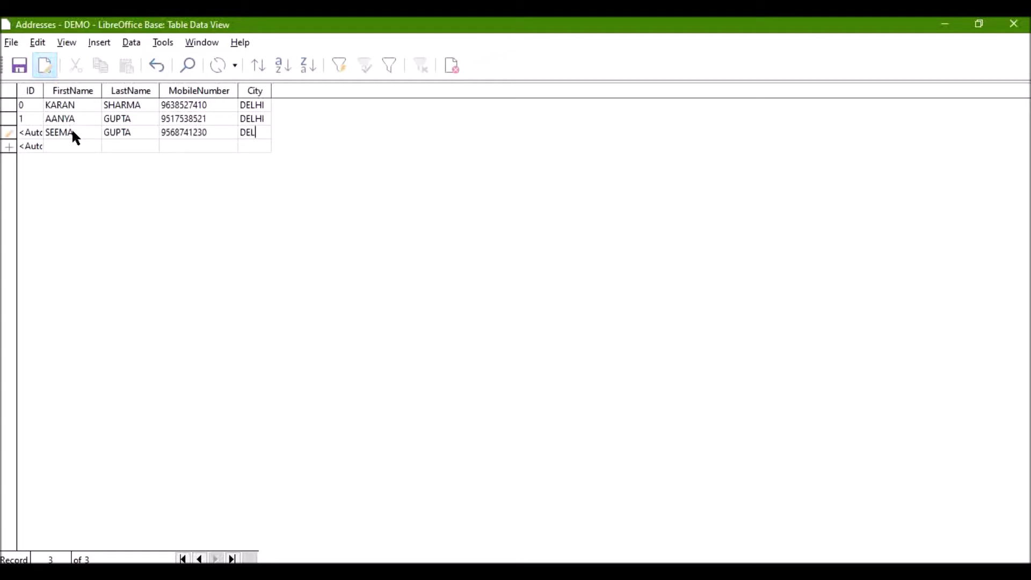
{"action": "type", "text": "HI"}
{"action": "key", "text": "Tab"}
Step: Change the new third record's ID to 2
{"action": "left_click", "coordinate": [26, 132]}
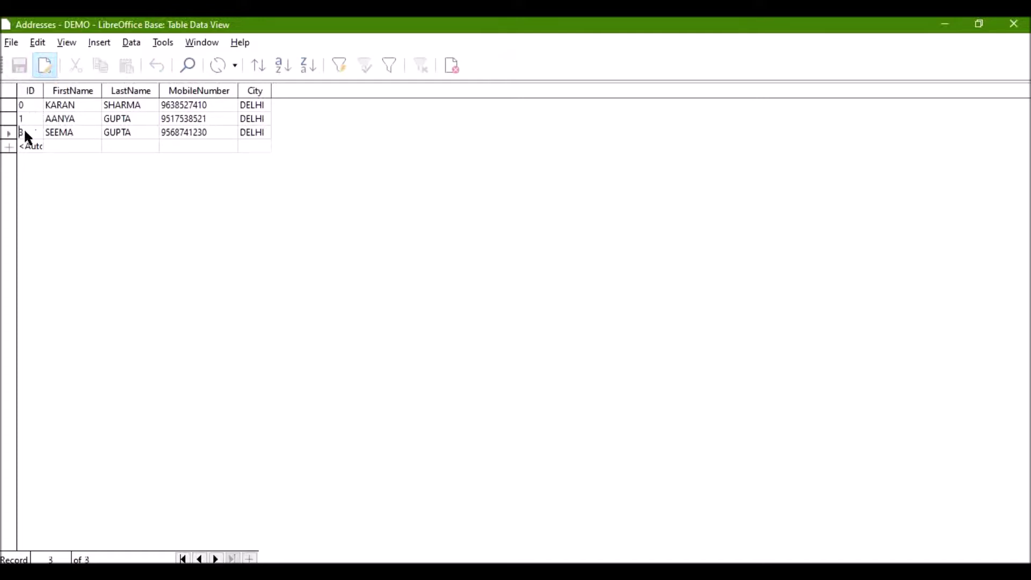
{"action": "key", "text": "BackSpace"}
{"action": "type", "text": "2"}
Step: Save the Addresses record, close it, and open STUDENT's four records in a restored window
{"action": "left_click", "coordinate": [21, 65]}
{"action": "left_click", "coordinate": [1017, 23]}
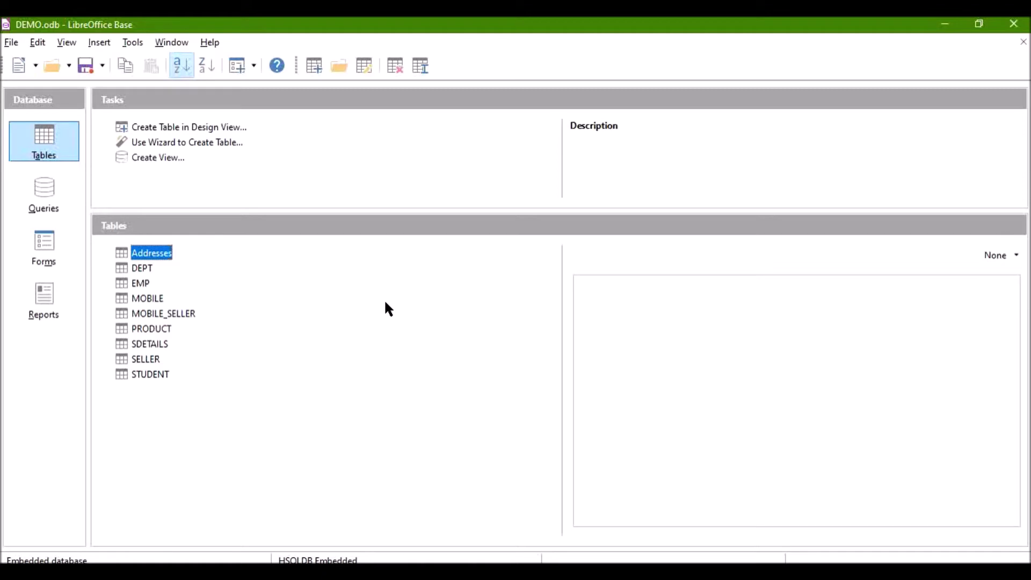
{"action": "double_click", "coordinate": [151, 376]}
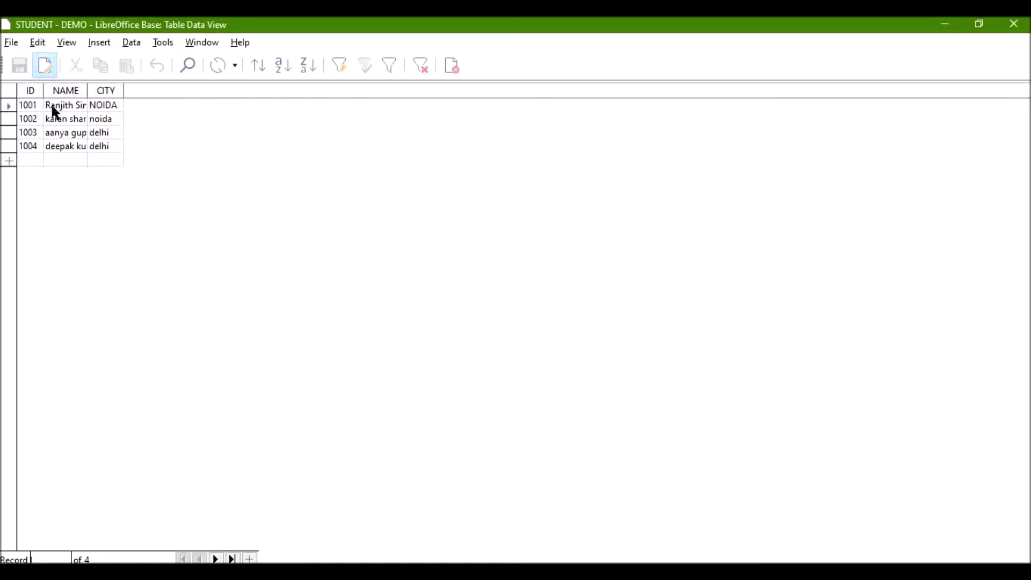
{"action": "double_click", "coordinate": [387, 27]}
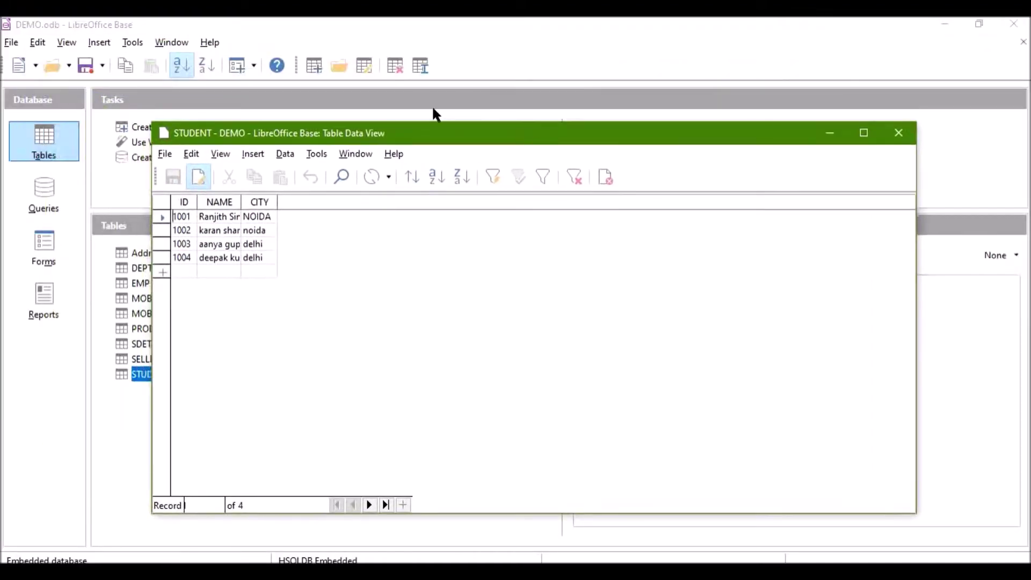
{"action": "left_click", "coordinate": [131, 43]}
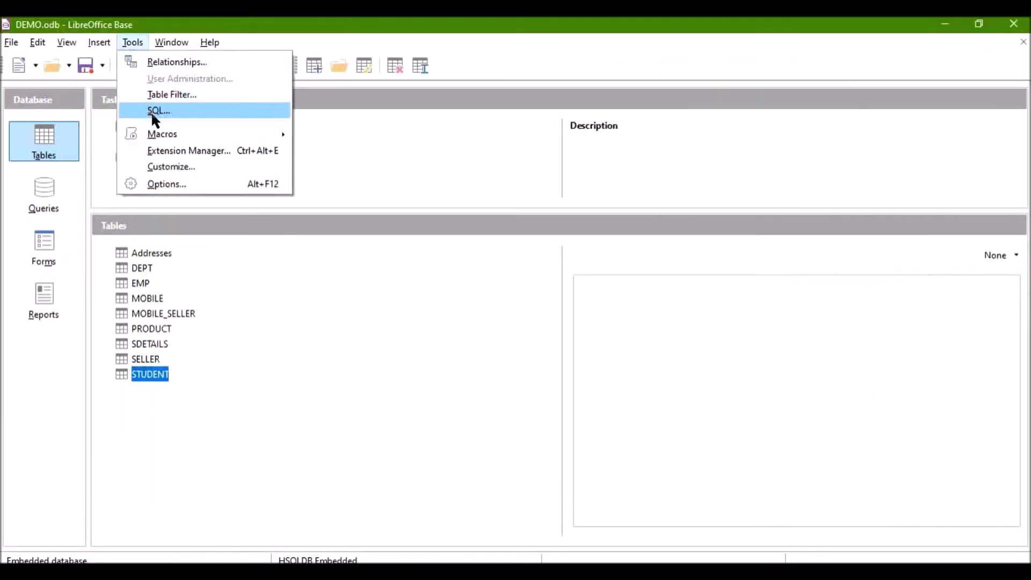
Step: Start an INSERT INTO STUDENT VALUES statement in the SQL dialog, checking STUDENT's columns
{"action": "left_click", "coordinate": [156, 115]}
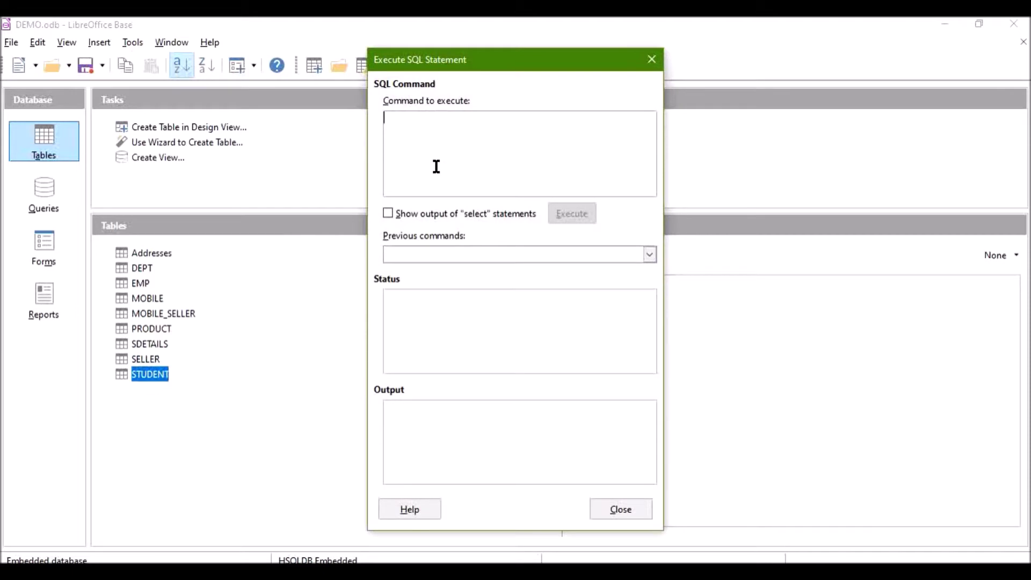
{"action": "type", "text": "insert"}
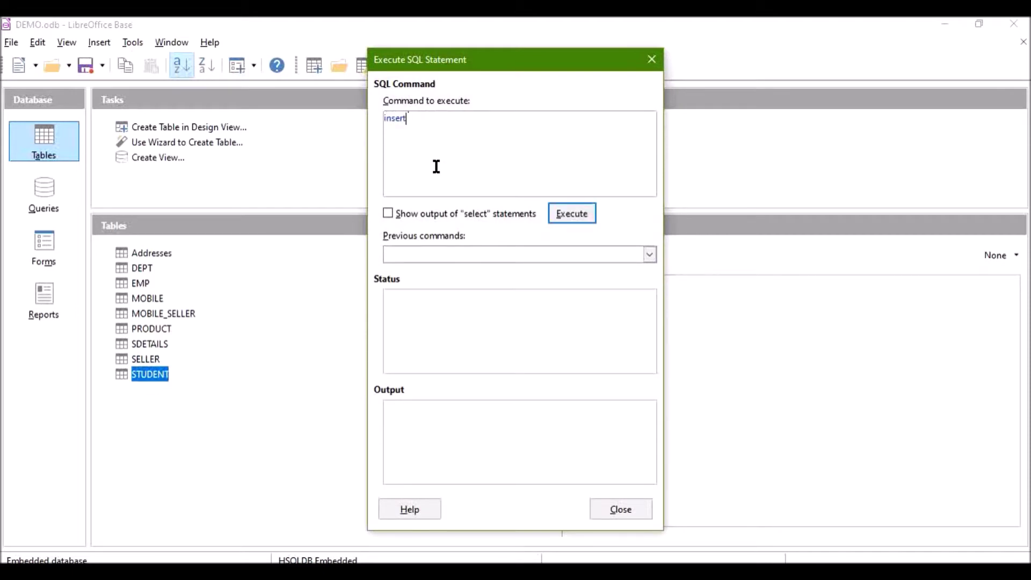
{"action": "type", "text": " into STUDENT values ("}
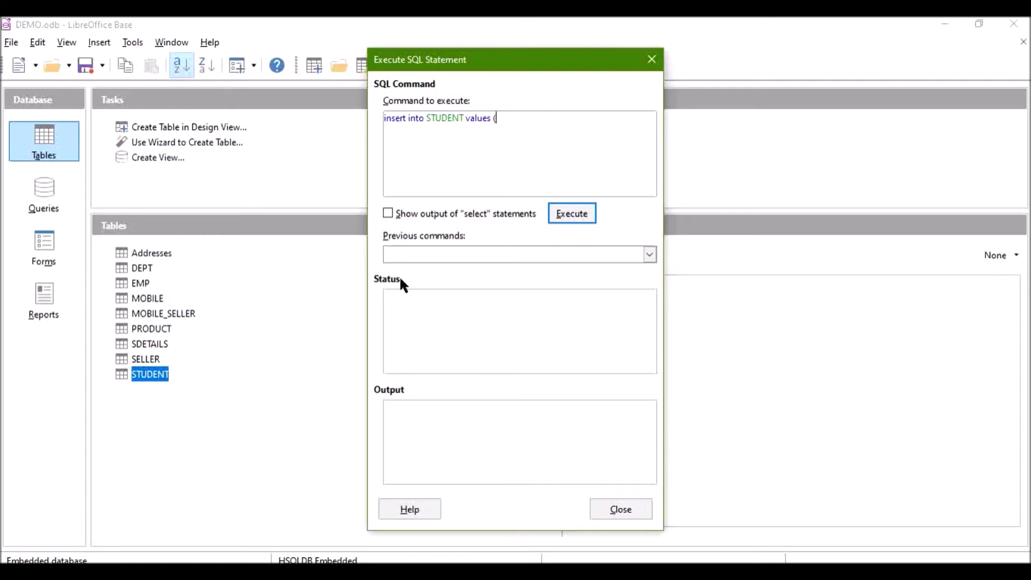
{"action": "left_click", "coordinate": [363, 569]}
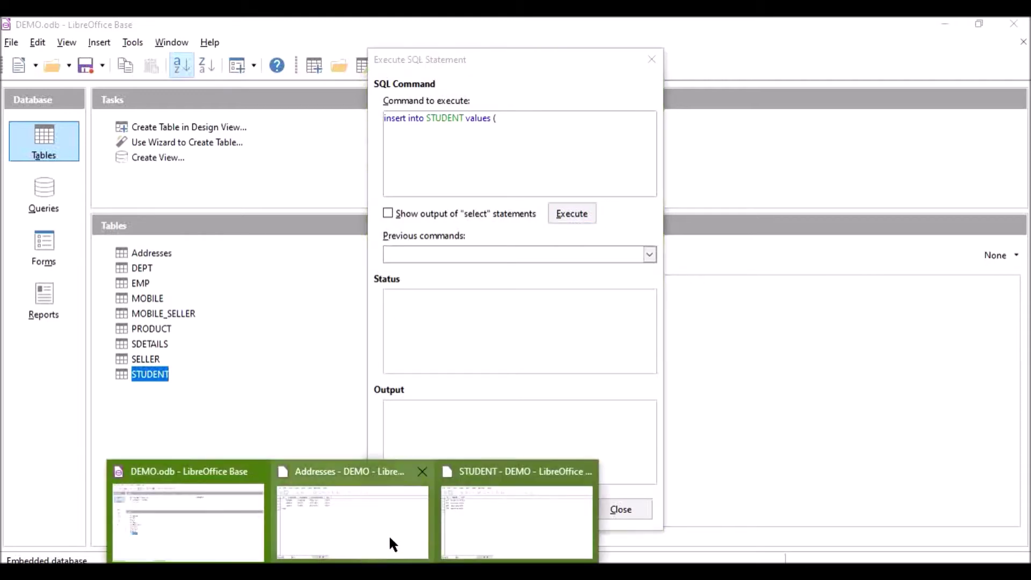
{"action": "left_click", "coordinate": [422, 471]}
{"action": "left_click", "coordinate": [423, 468]}
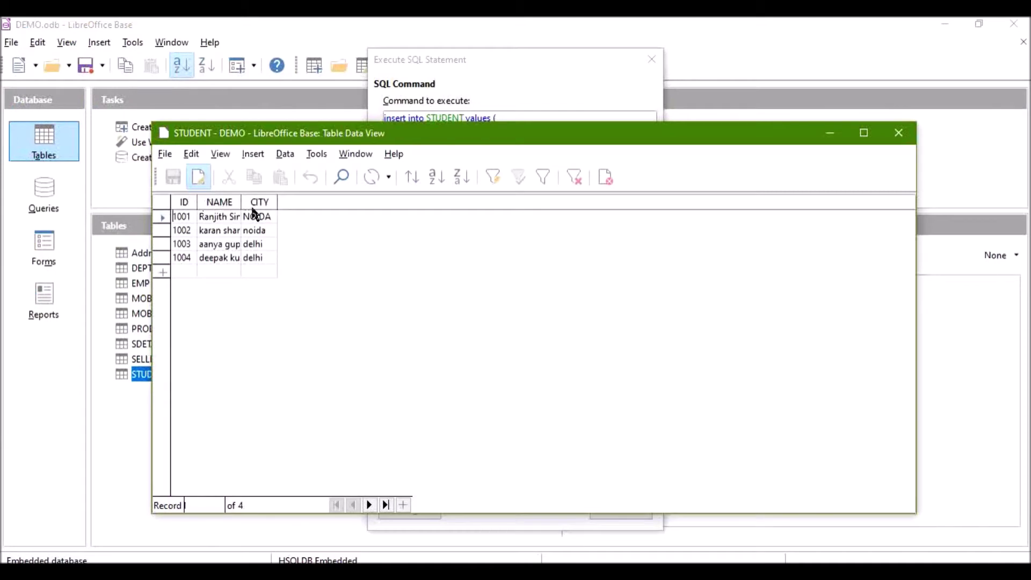
{"action": "left_click", "coordinate": [831, 132]}
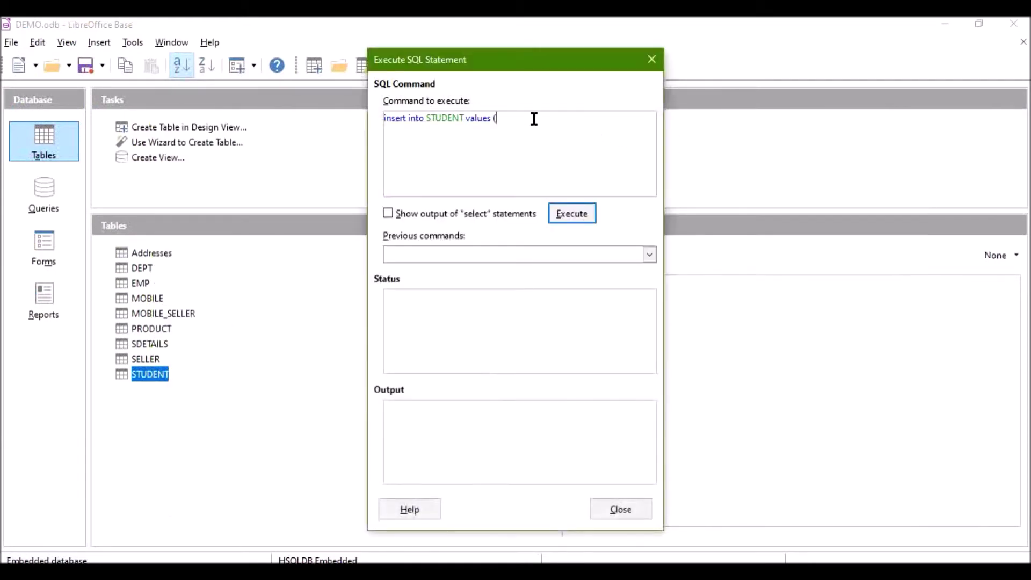
{"action": "type", "text": "'h"}
{"action": "key", "text": "BackSpace"}
{"action": "left_click", "coordinate": [352, 574]}
{"action": "left_click", "coordinate": [378, 526]}
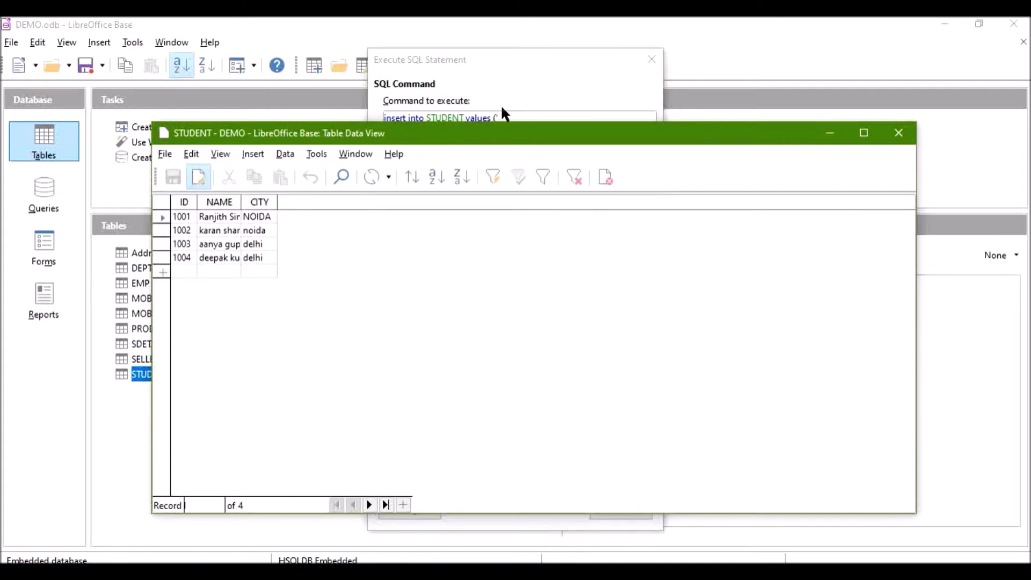
{"action": "left_click", "coordinate": [513, 118]}
Step: Complete the insert with ID 1005, the student's name and city 'noida', and execute it
{"action": "type", "text": "10"}
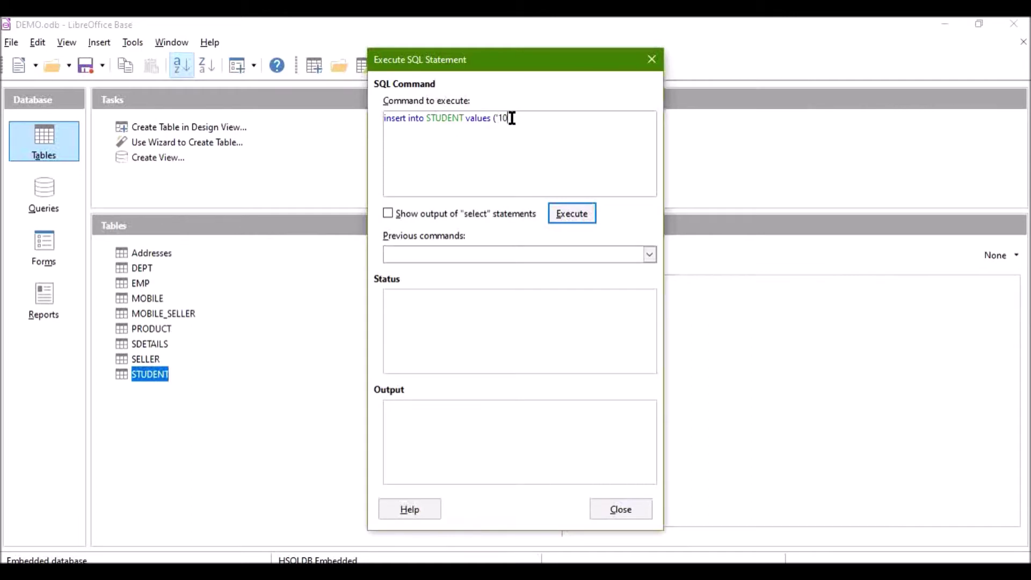
{"action": "left_click", "coordinate": [349, 572]}
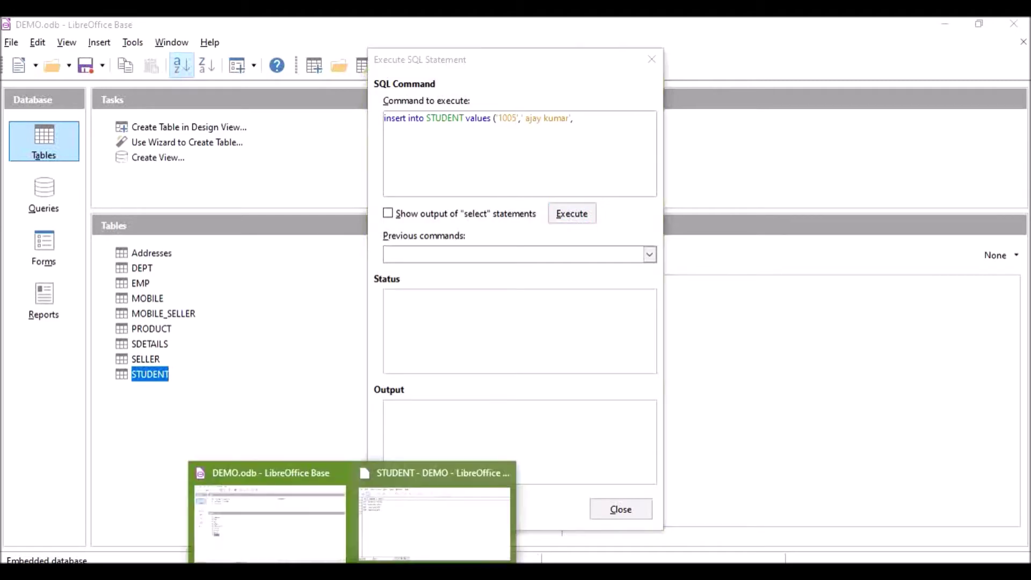
{"action": "left_click", "coordinate": [395, 537]}
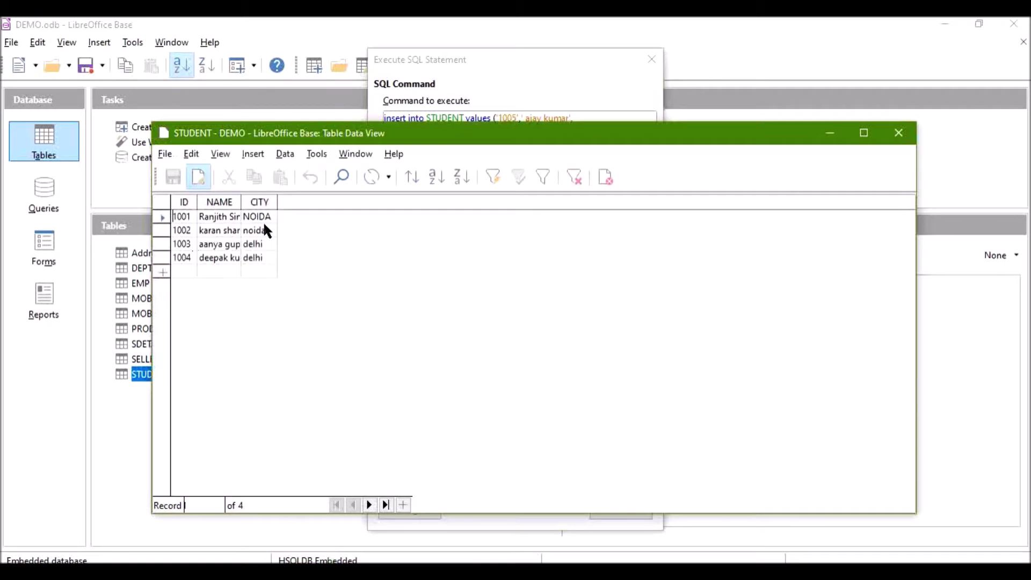
{"action": "left_click", "coordinate": [614, 119]}
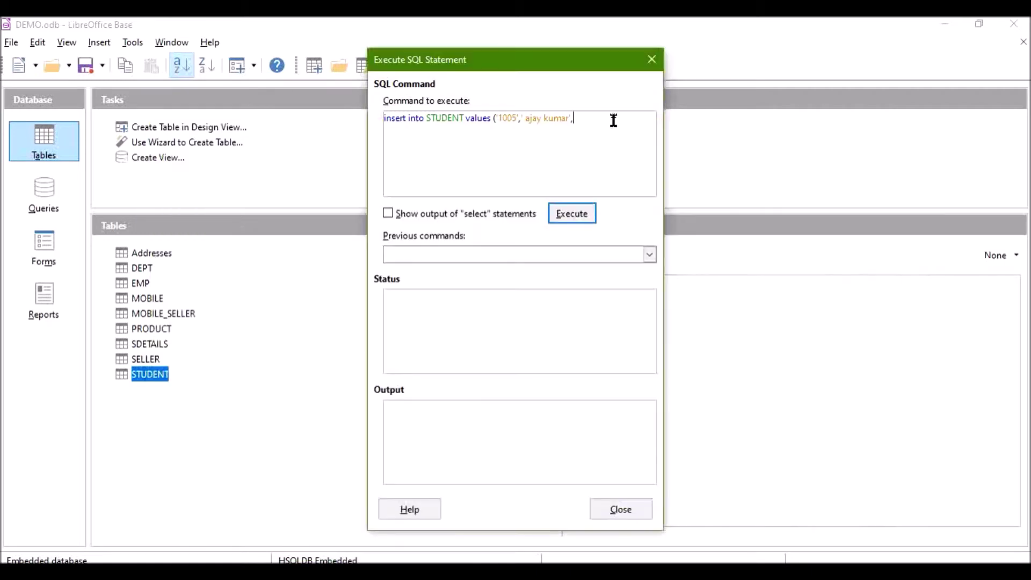
{"action": "type", "text": "'noida');"}
{"action": "left_click", "coordinate": [386, 212]}
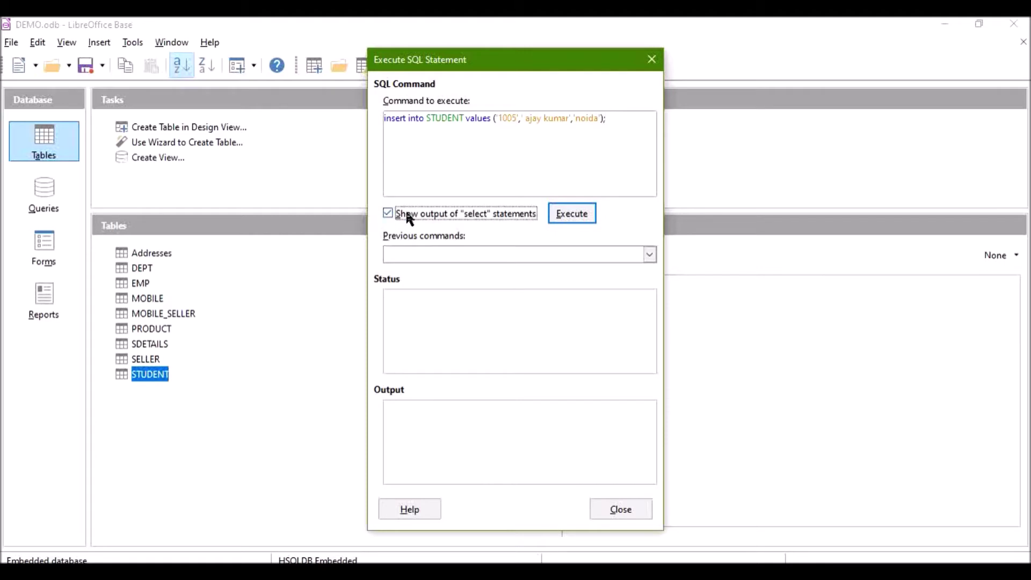
{"action": "left_click", "coordinate": [567, 211]}
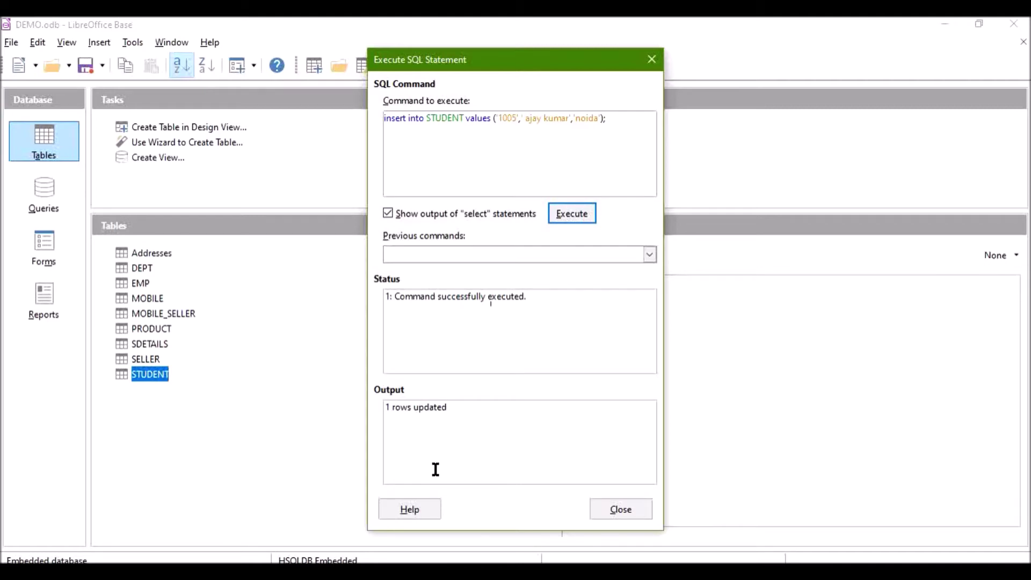
{"action": "left_click", "coordinate": [352, 572]}
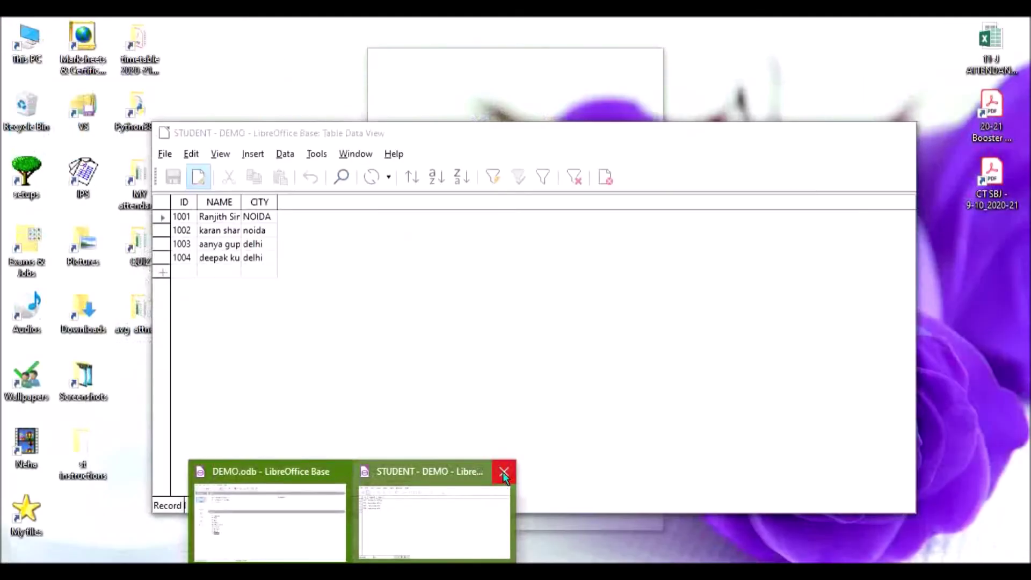
Step: Reopen STUDENT showing five records, widen its NAME column to show full names, then close it
{"action": "left_click", "coordinate": [502, 472]}
{"action": "left_click", "coordinate": [612, 516]}
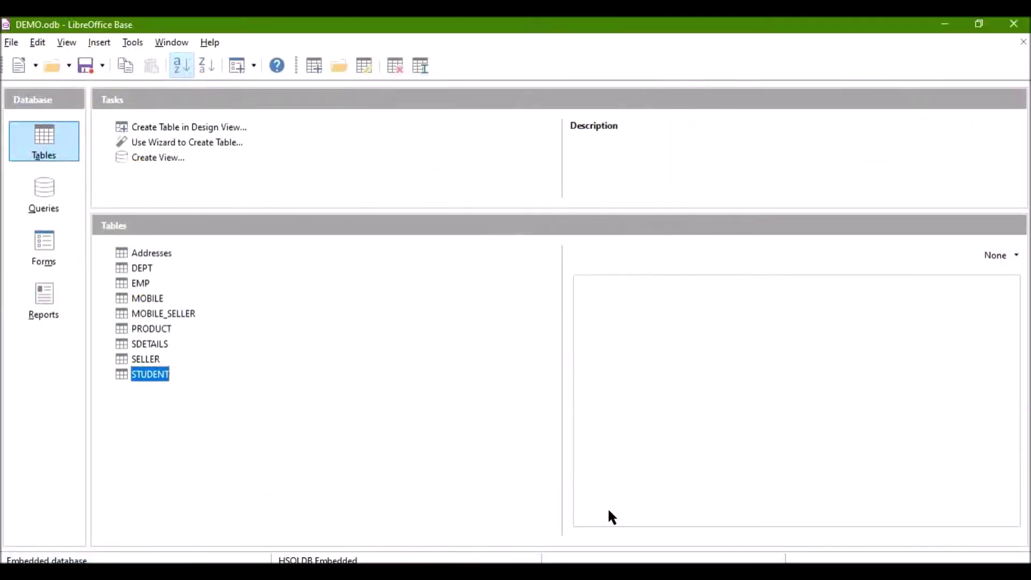
{"action": "double_click", "coordinate": [157, 379]}
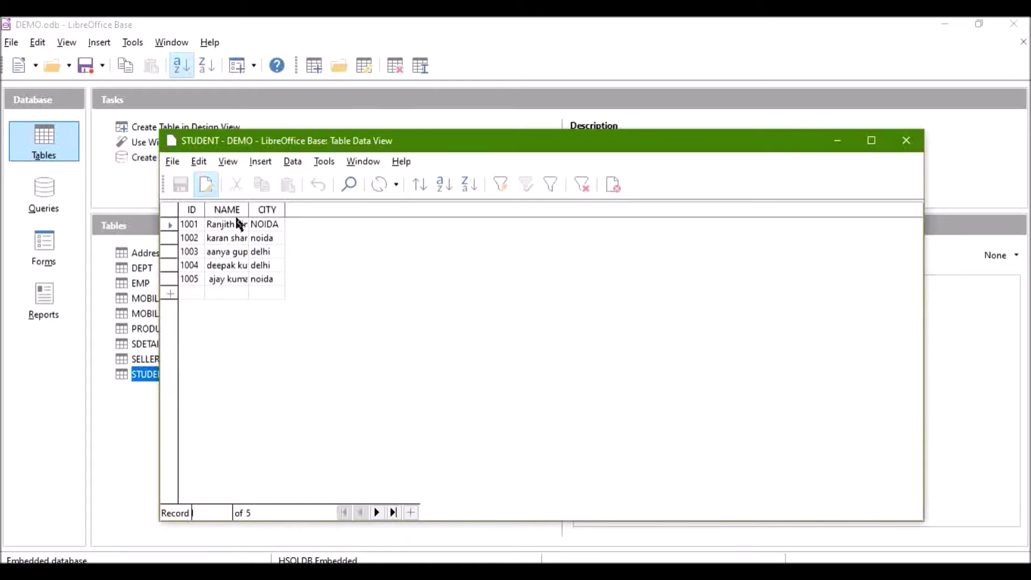
{"action": "left_click_drag", "start_coordinate": [249, 210], "coordinate": [328, 210]}
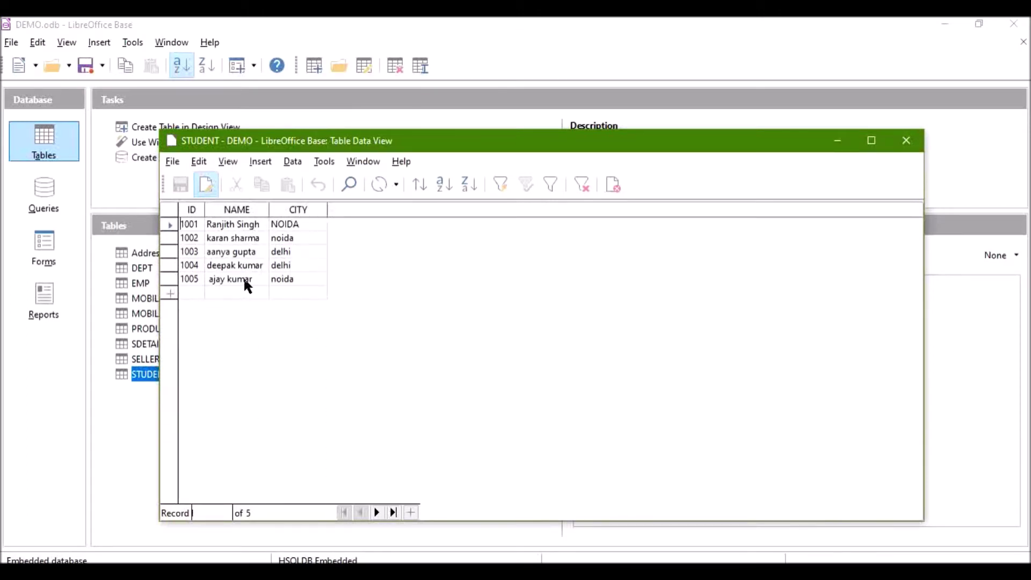
{"action": "left_click", "coordinate": [908, 141]}
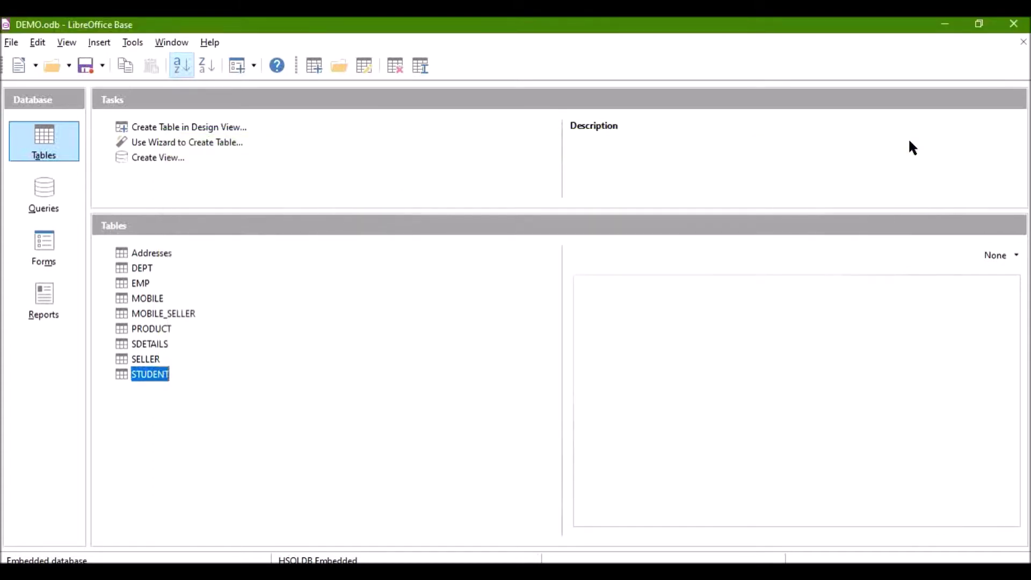
Step: Run 'select * from STUDENT;' with output shown, listing all five student rows
{"action": "left_click", "coordinate": [135, 42]}
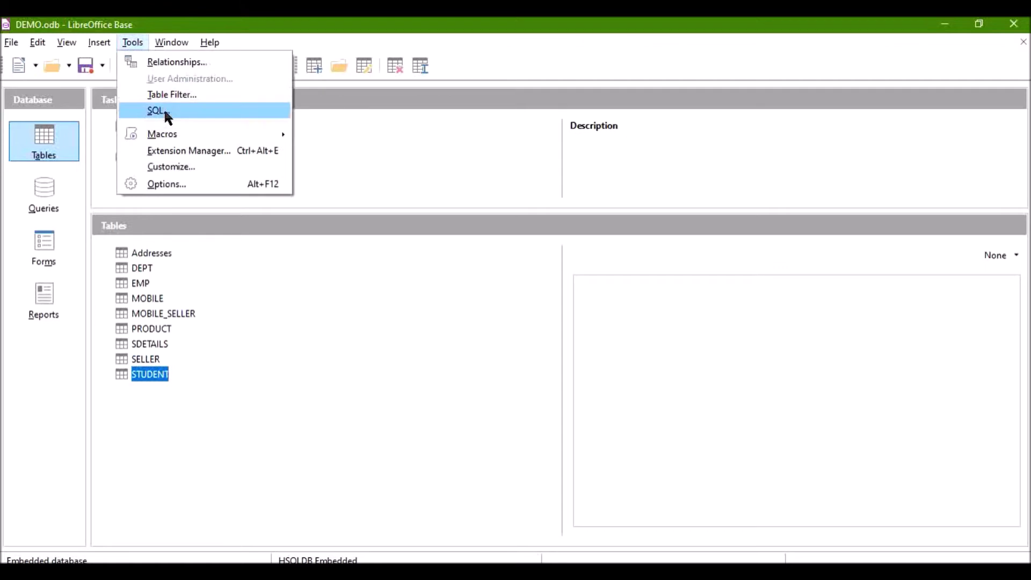
{"action": "left_click", "coordinate": [163, 108]}
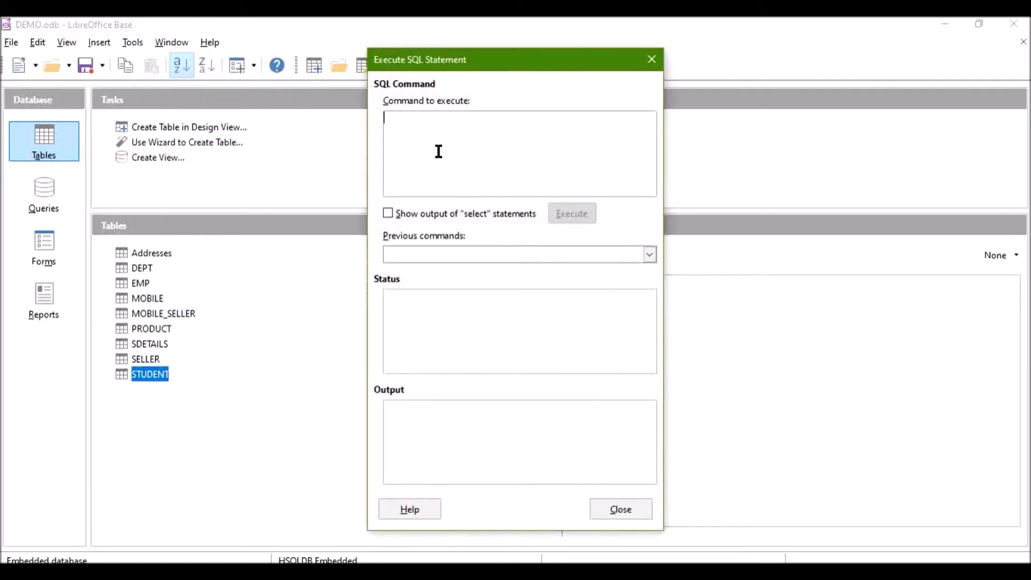
{"action": "type", "text": "sele"}
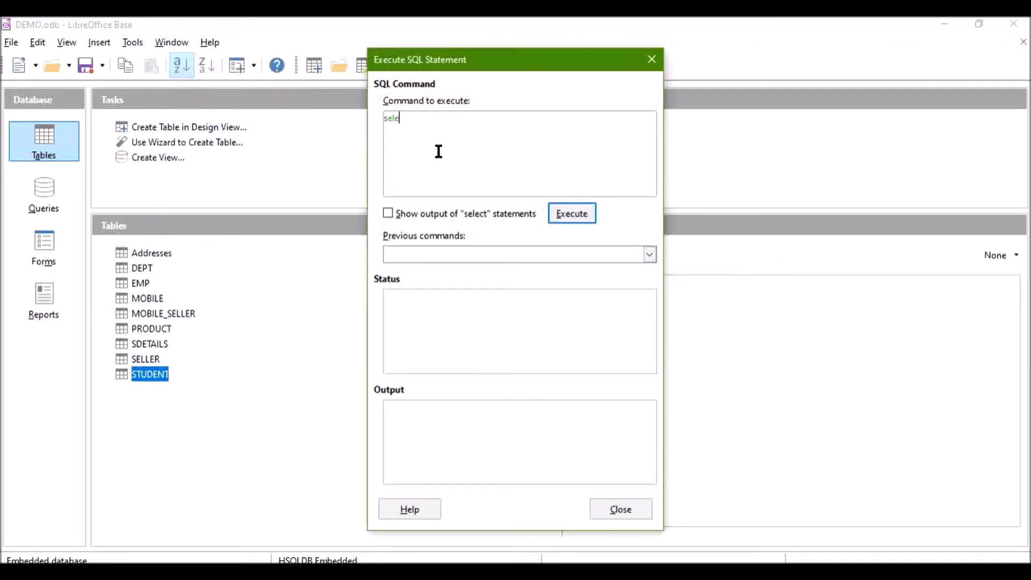
{"action": "type", "text": "ct * from STUDENT;"}
{"action": "left_click", "coordinate": [387, 212]}
{"action": "left_click", "coordinate": [589, 213]}
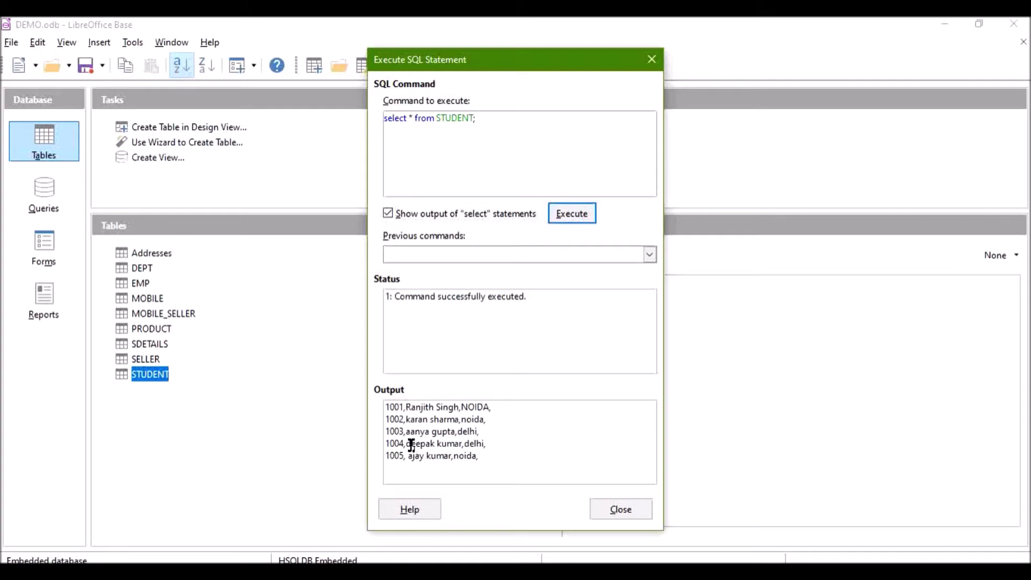
{"action": "left_click_drag", "start_coordinate": [386, 407], "coordinate": [479, 461]}
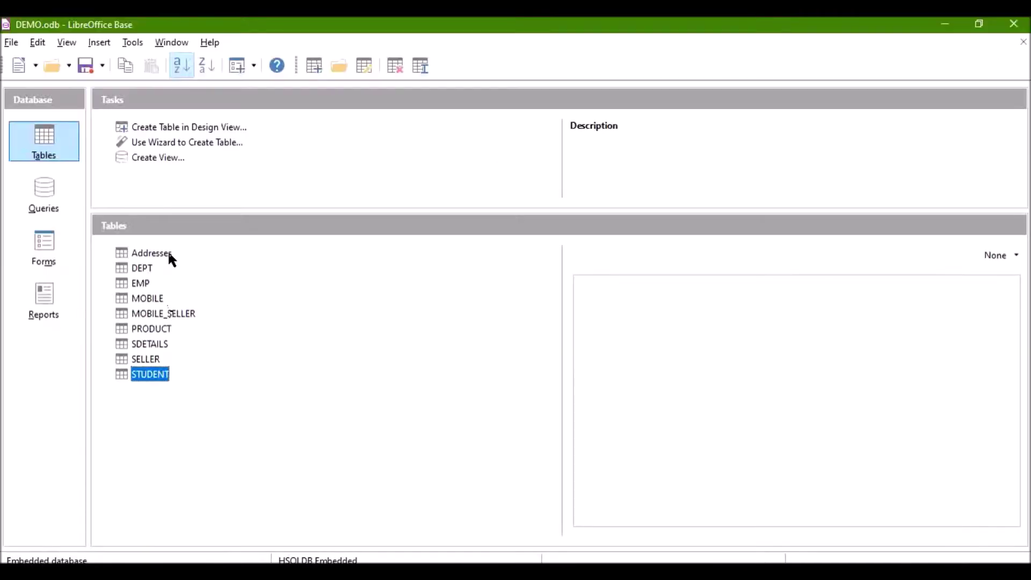
Step: Open the Addresses table showing its three DELHI records
{"action": "double_click", "coordinate": [168, 251]}
Step: Replace the last Addresses record's mobile number with a new number and save it
{"action": "double_click", "coordinate": [610, 161]}
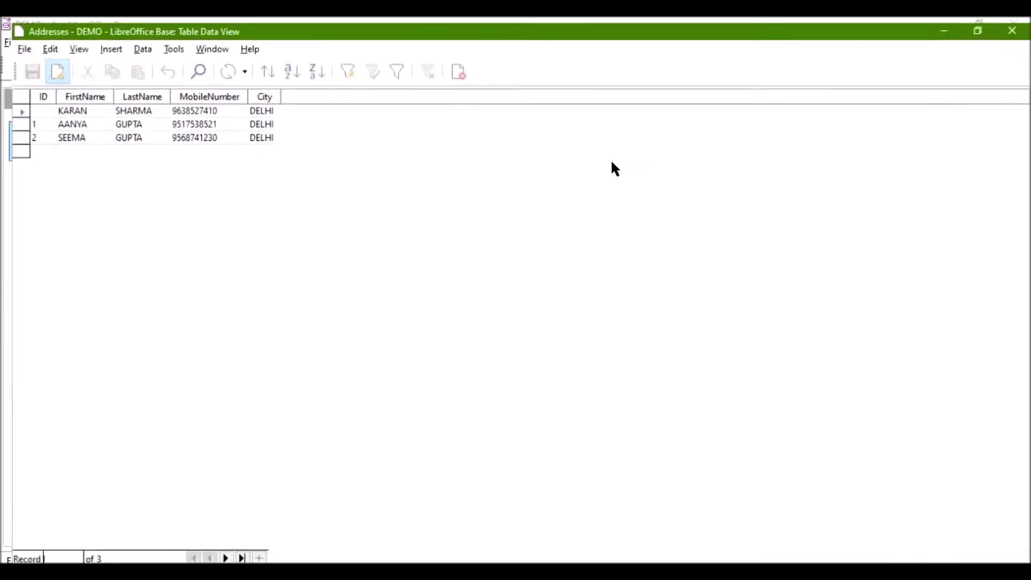
{"action": "left_click", "coordinate": [200, 133]}
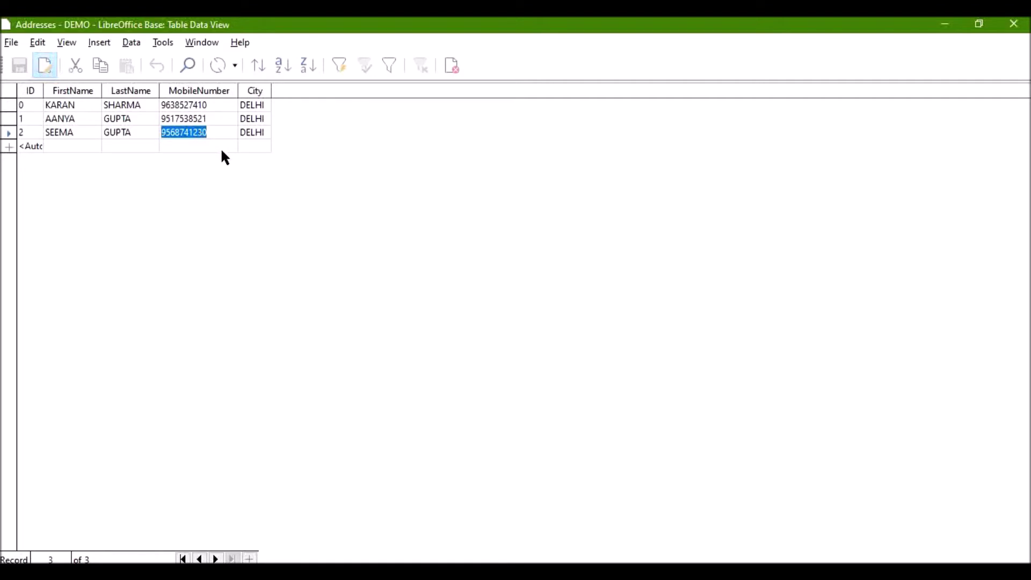
{"action": "key", "text": "BackSpace"}
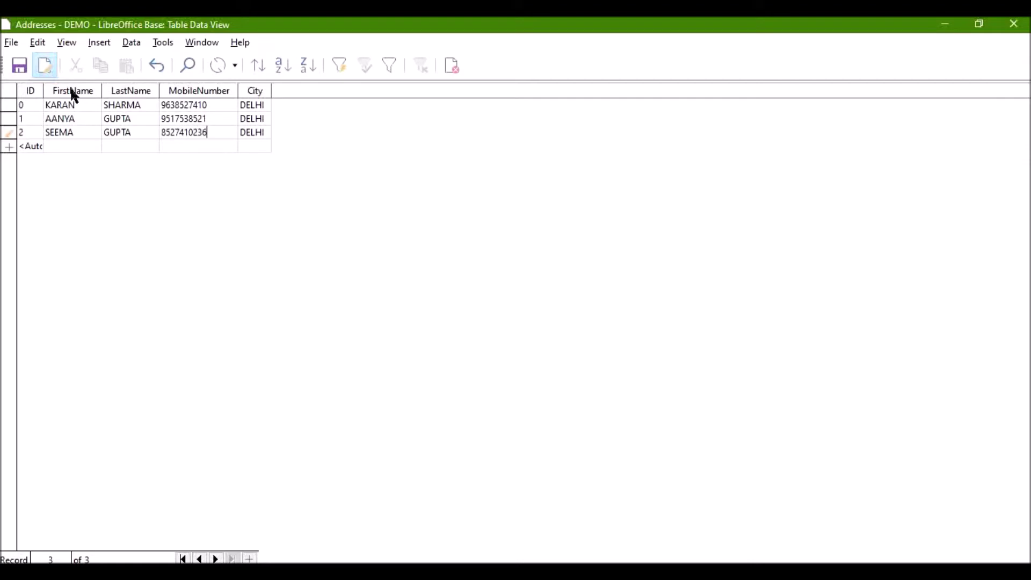
{"action": "left_click", "coordinate": [19, 67]}
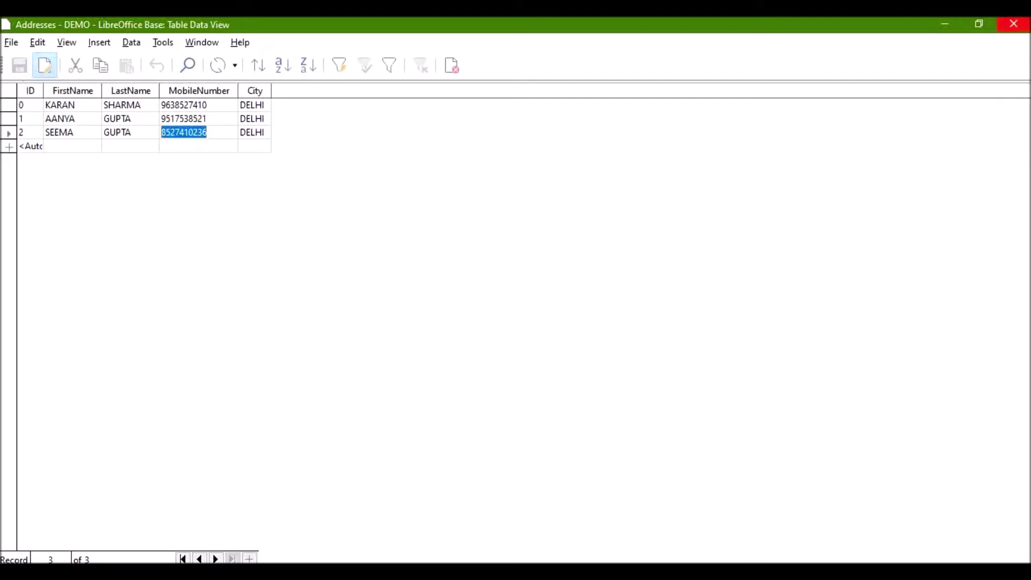
Step: Close and reopen Addresses to verify the new mobile number persisted, then close it
{"action": "left_click", "coordinate": [1015, 23]}
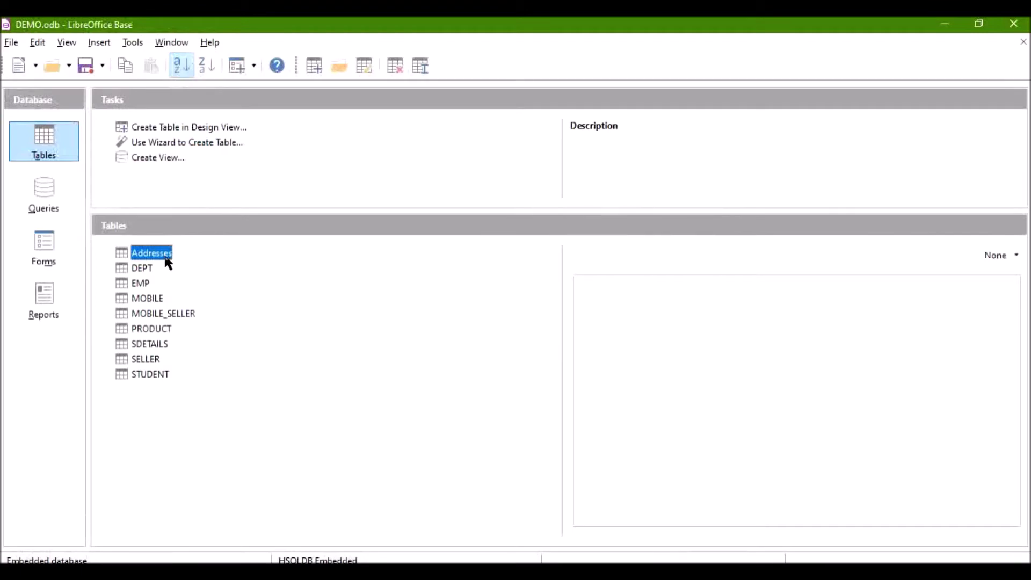
{"action": "double_click", "coordinate": [163, 253]}
{"action": "left_click", "coordinate": [194, 137]}
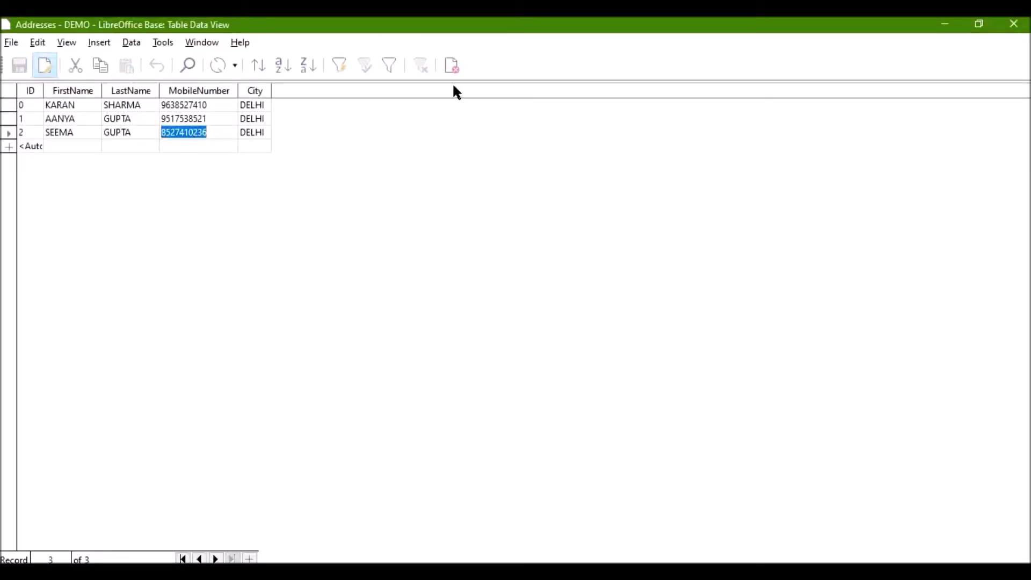
{"action": "left_click", "coordinate": [1011, 25]}
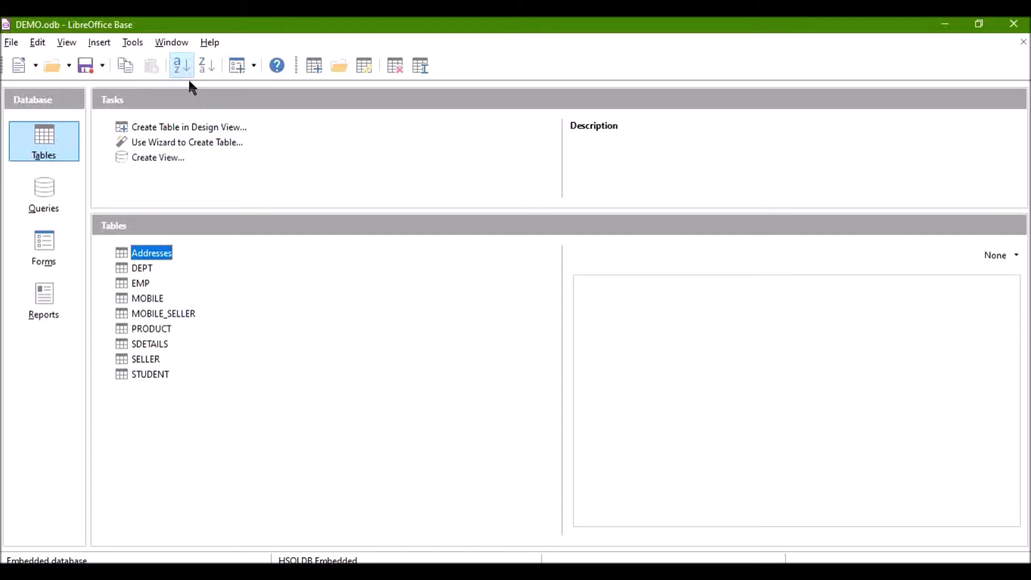
Step: Review STUDENT's records, noting record 1001's city NOIDA, then bring up the SQL command dialog
{"action": "double_click", "coordinate": [153, 373]}
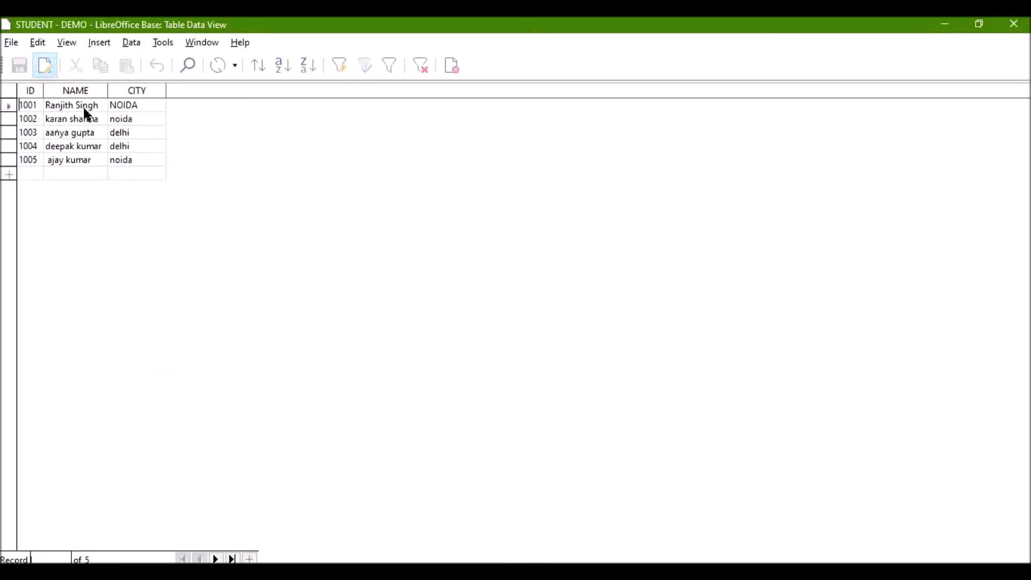
{"action": "left_click", "coordinate": [132, 107]}
{"action": "left_click_drag", "start_coordinate": [768, 32], "coordinate": [826, 176]}
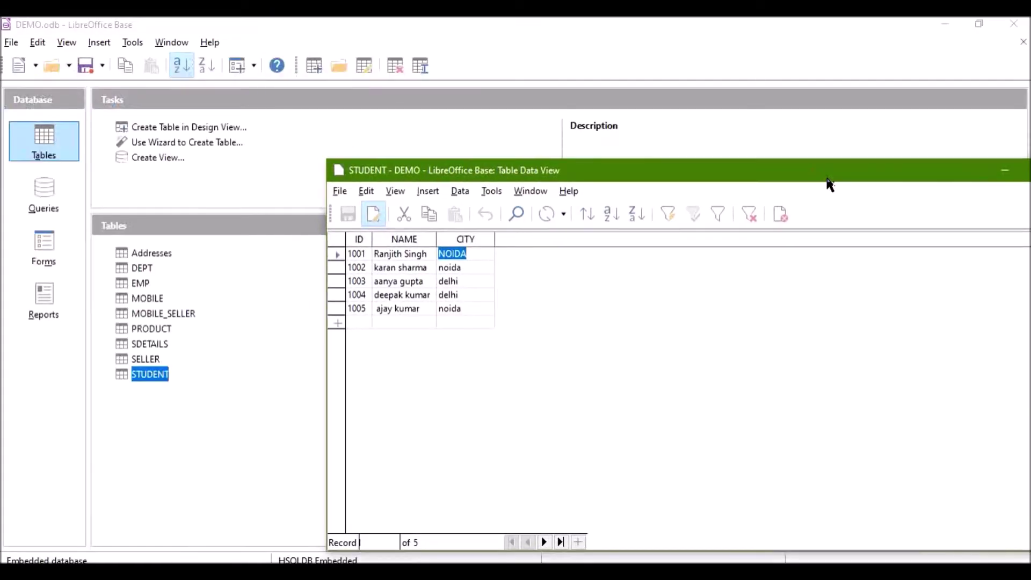
{"action": "left_click", "coordinate": [142, 39]}
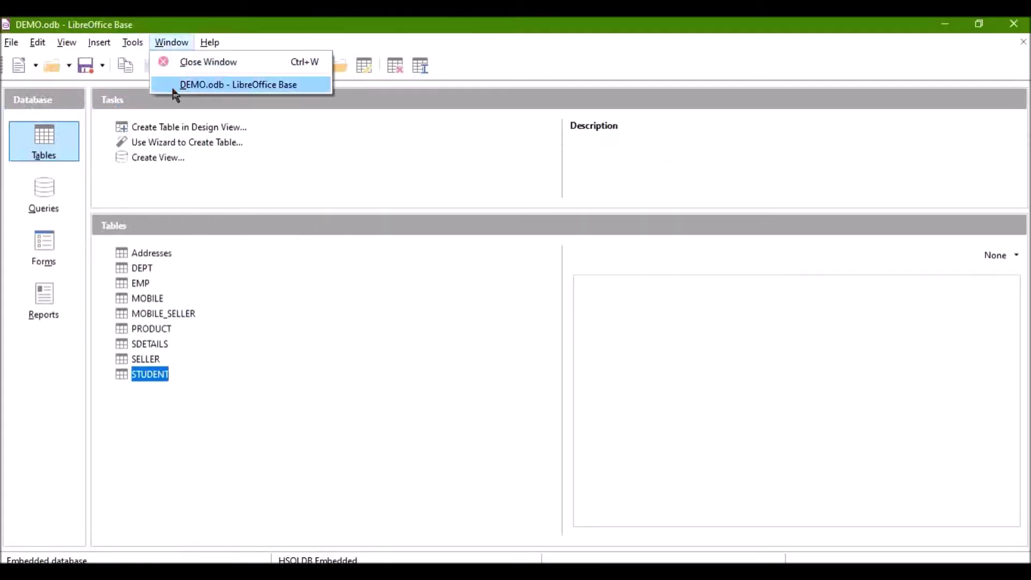
{"action": "left_click", "coordinate": [142, 111]}
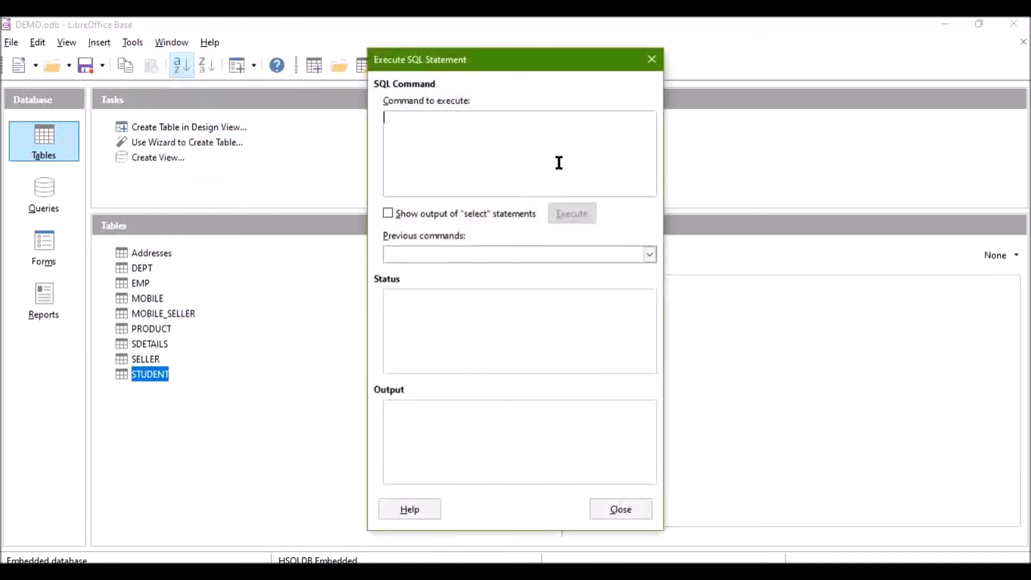
Step: Begin the statement UPDATE STUDENT SET CITY='DELHI', checking STUDENT's record IDs
{"action": "type", "text": "UPDATE"}
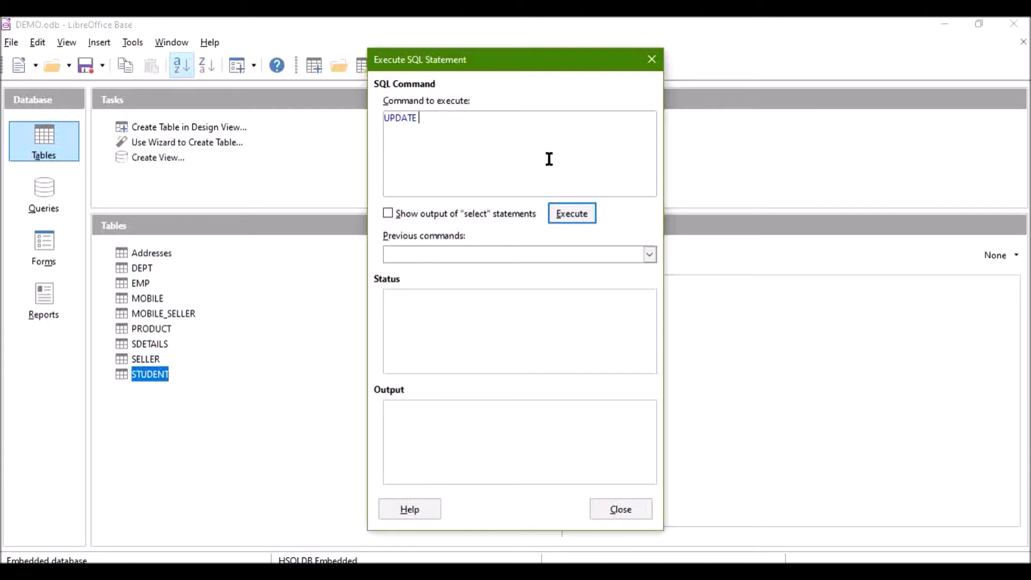
{"action": "type", "text": "STUDENT SET CITY='DELHI"}
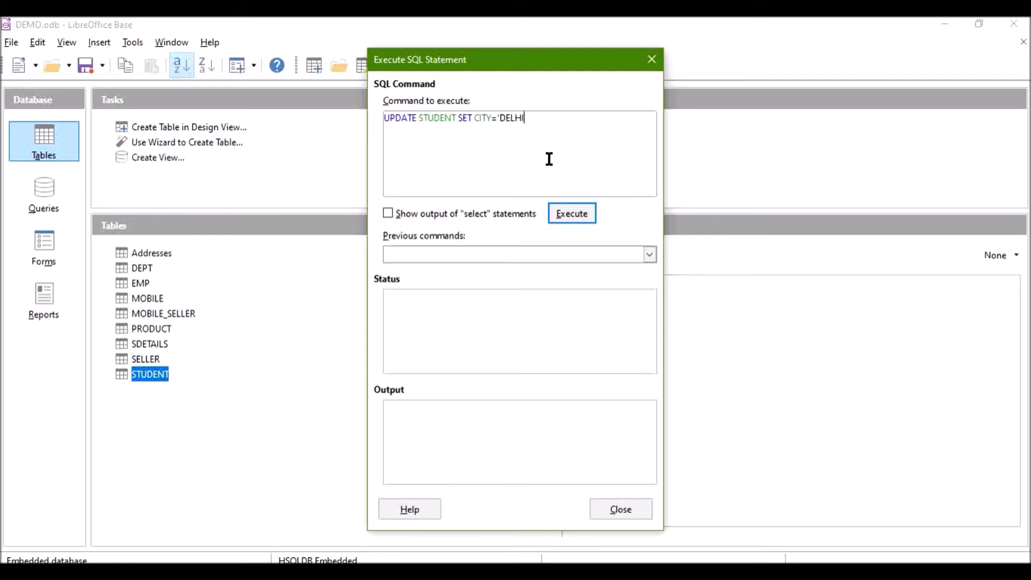
{"action": "type", "text": "'"}
{"action": "left_click", "coordinate": [352, 573]}
{"action": "left_click", "coordinate": [434, 518]}
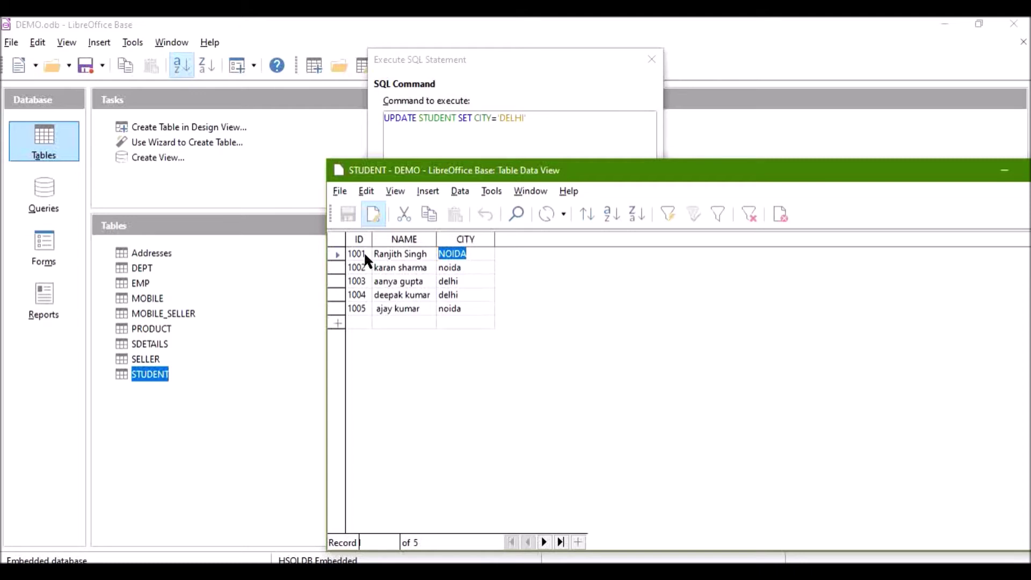
{"action": "left_click", "coordinate": [543, 122]}
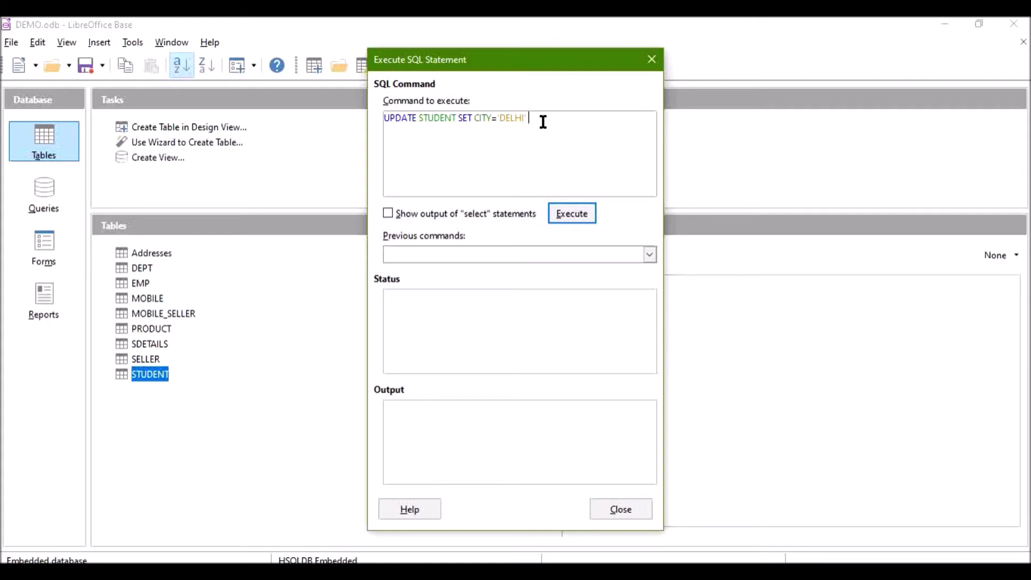
Step: Finish it with WHERE ID='1001', execute with output shown, and close the dialog
{"action": "type", "text": "WHERE ID='10001"}
{"action": "key", "text": "BackSpace"}
{"action": "key", "text": "BackSpace"}
{"action": "type", "text": "1'"}
{"action": "left_click", "coordinate": [388, 214]}
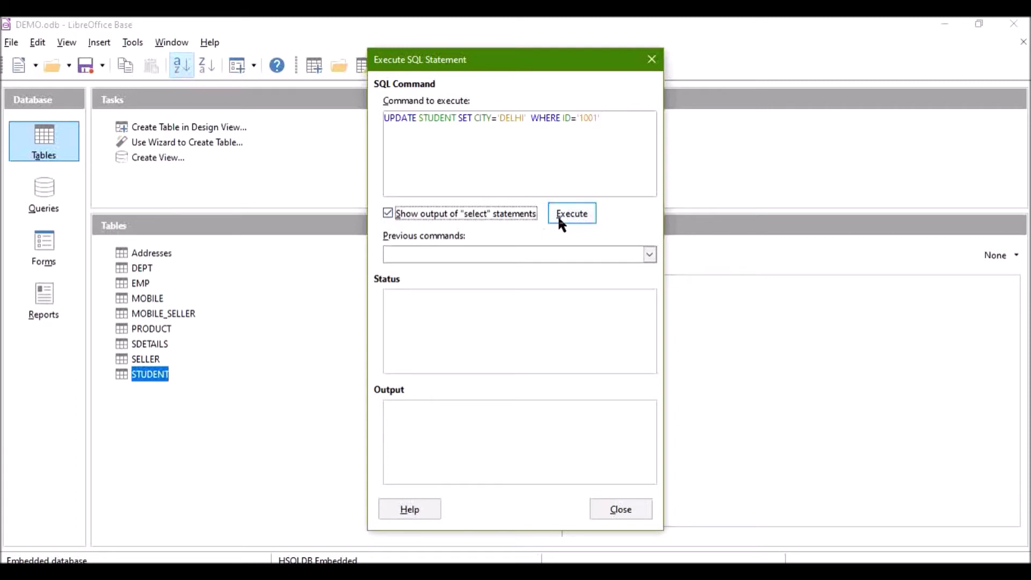
{"action": "left_click", "coordinate": [568, 216]}
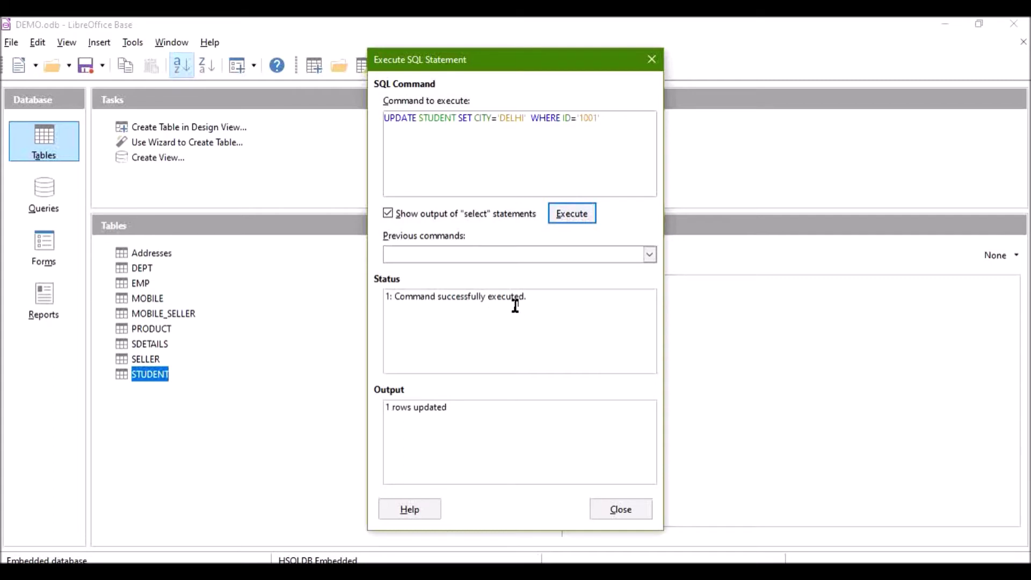
{"action": "left_click", "coordinate": [613, 511]}
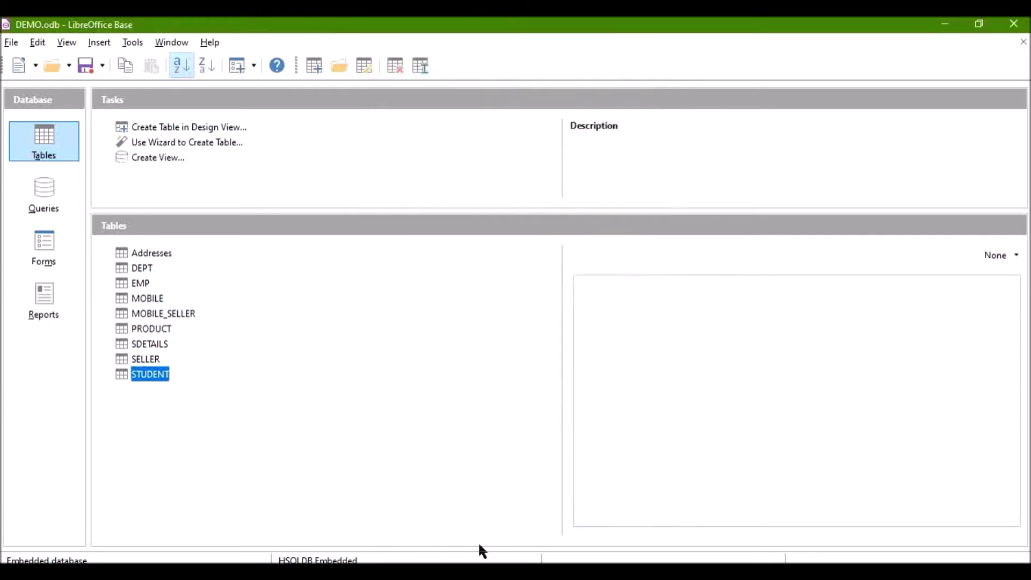
{"action": "left_click", "coordinate": [500, 473]}
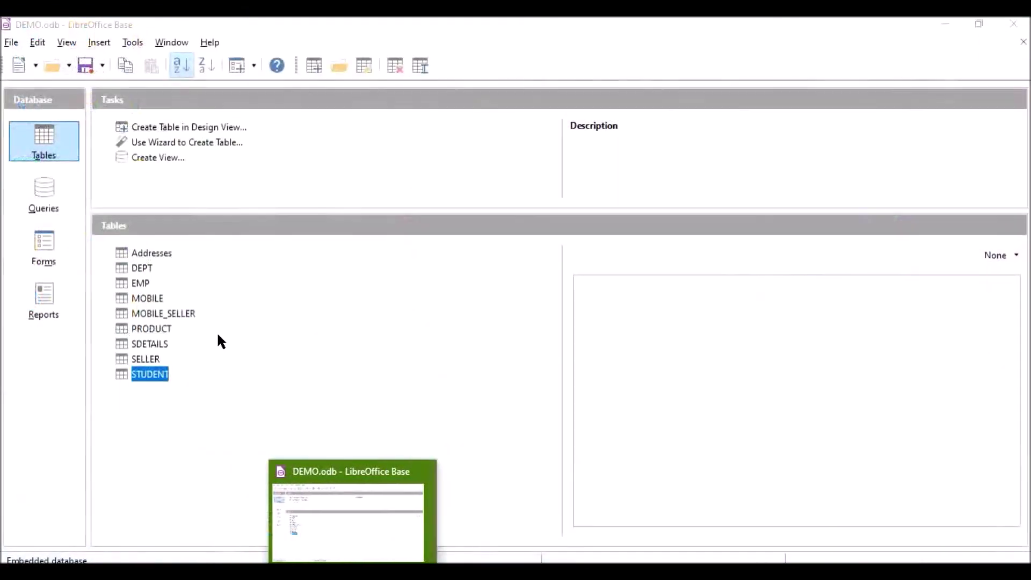
{"action": "double_click", "coordinate": [159, 375]}
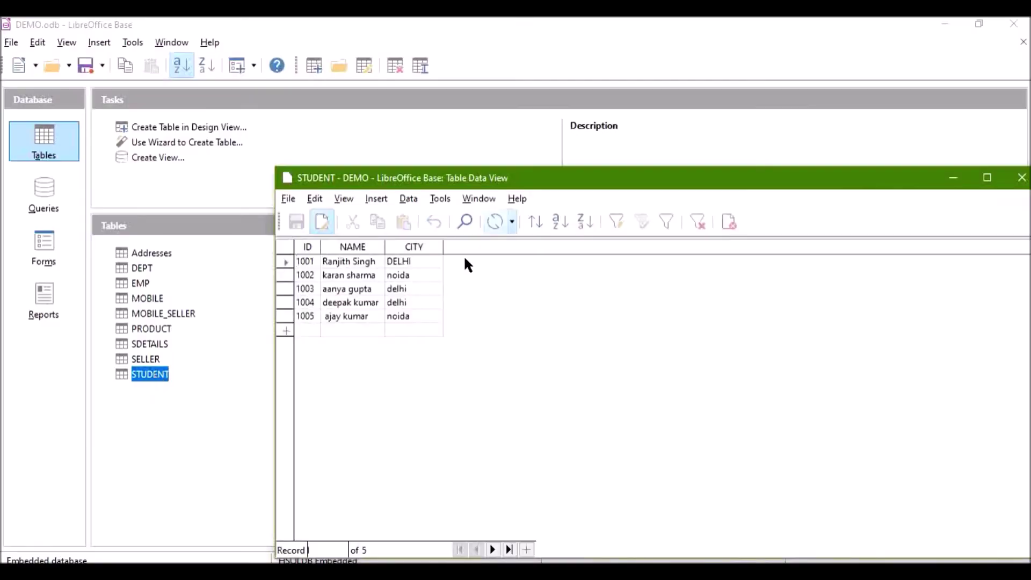
{"action": "double_click", "coordinate": [525, 182]}
{"action": "left_click", "coordinate": [131, 105]}
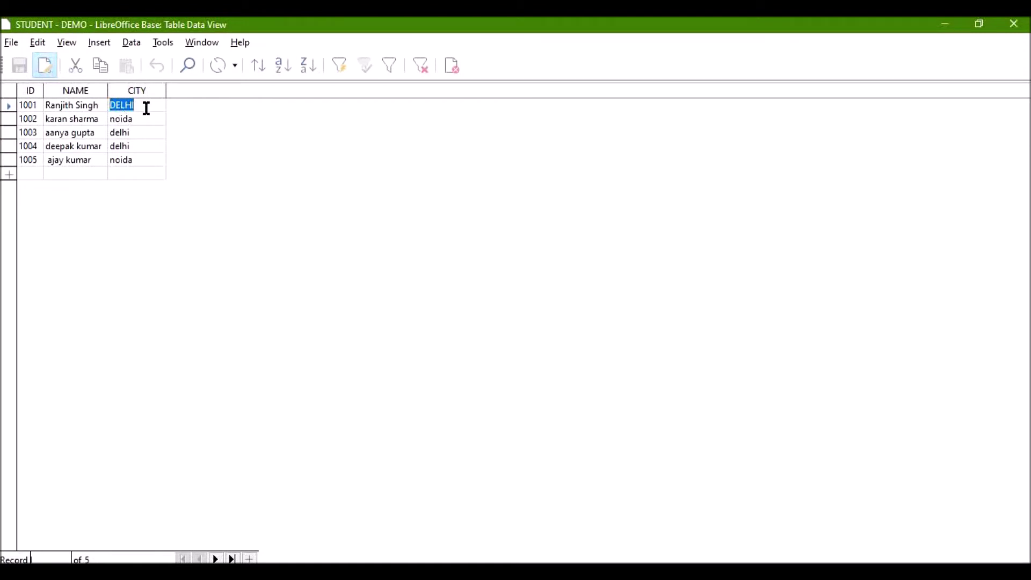
{"action": "left_click", "coordinate": [1014, 24]}
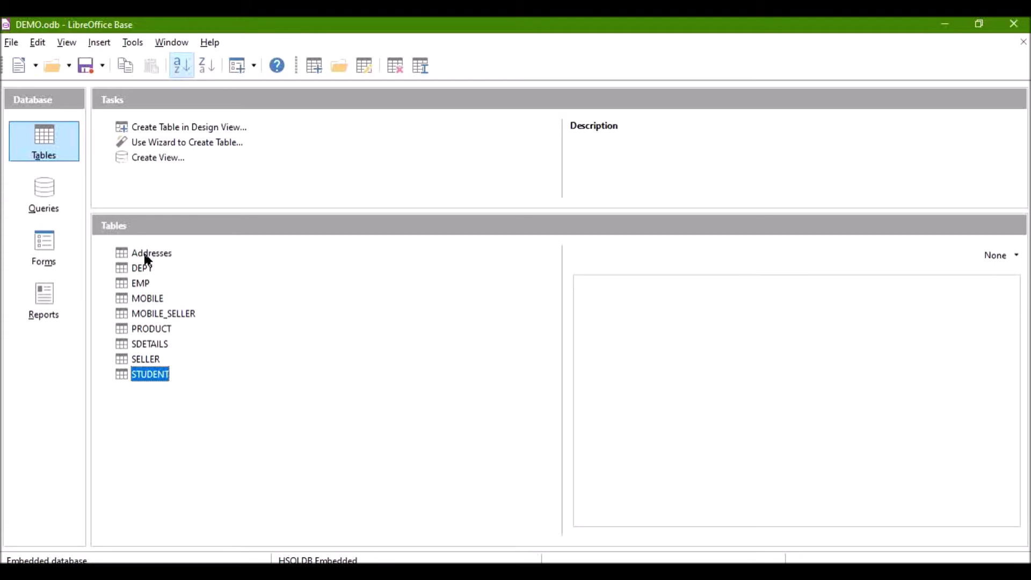
Step: Open STUDENT and delete the row for record 1005, confirming the deletion
{"action": "double_click", "coordinate": [146, 371]}
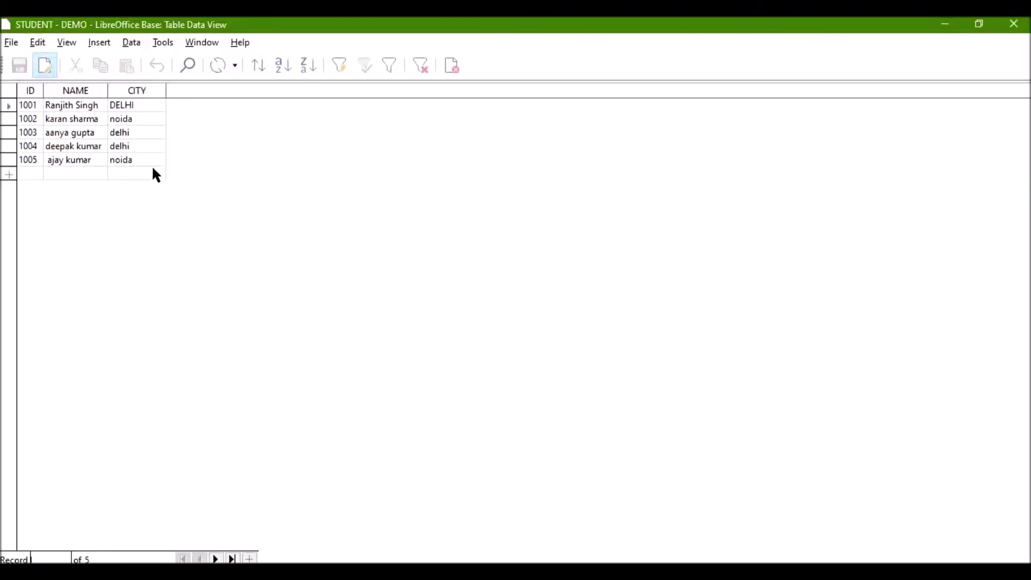
{"action": "left_click", "coordinate": [6, 162]}
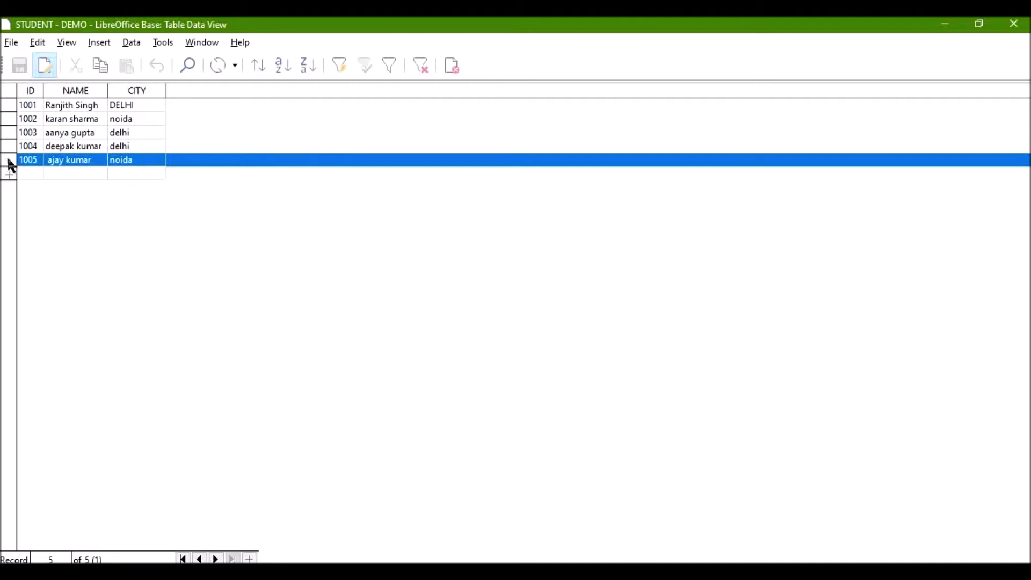
{"action": "right_click", "coordinate": [7, 164]}
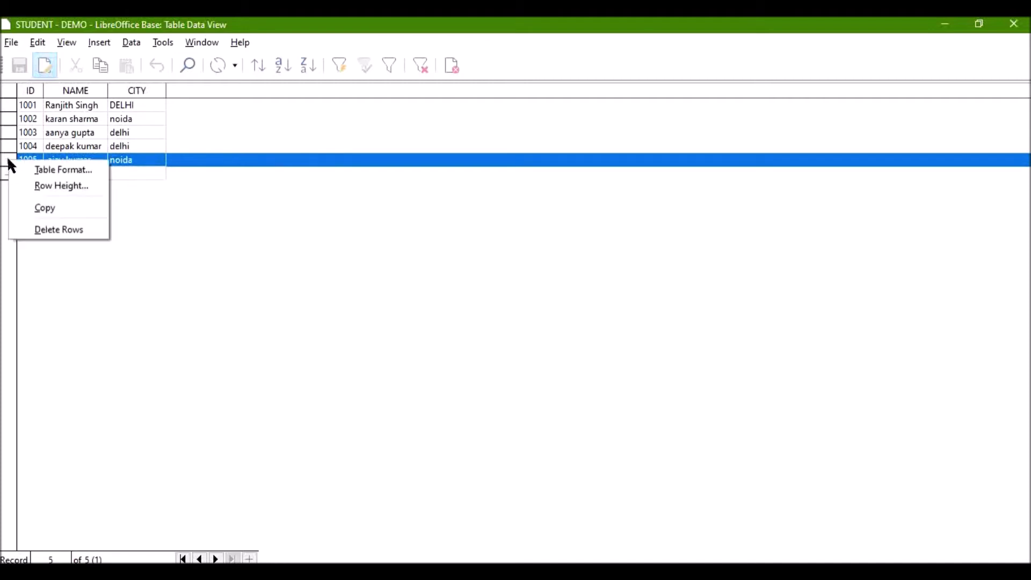
{"action": "left_click", "coordinate": [55, 231]}
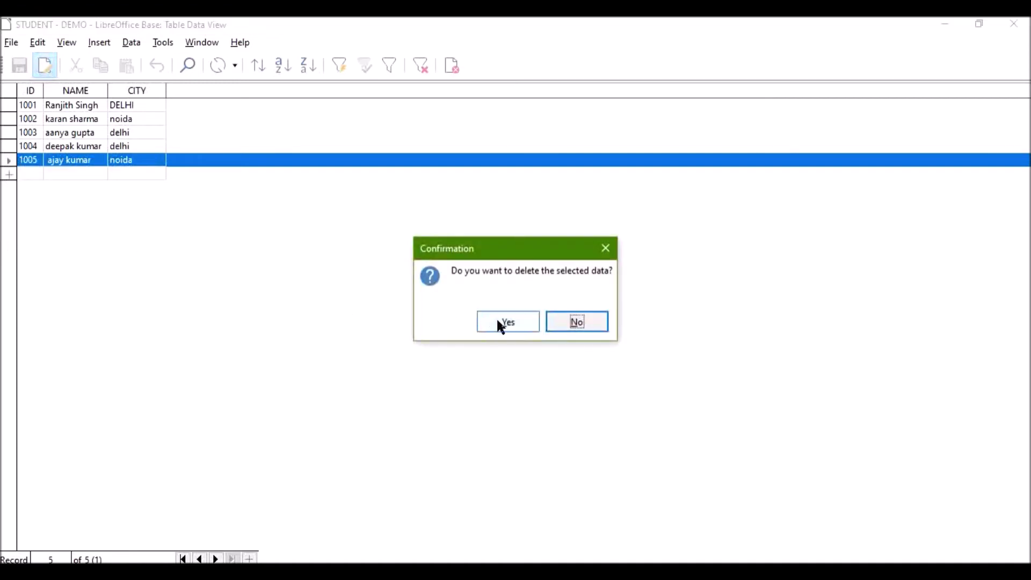
{"action": "left_click", "coordinate": [497, 322]}
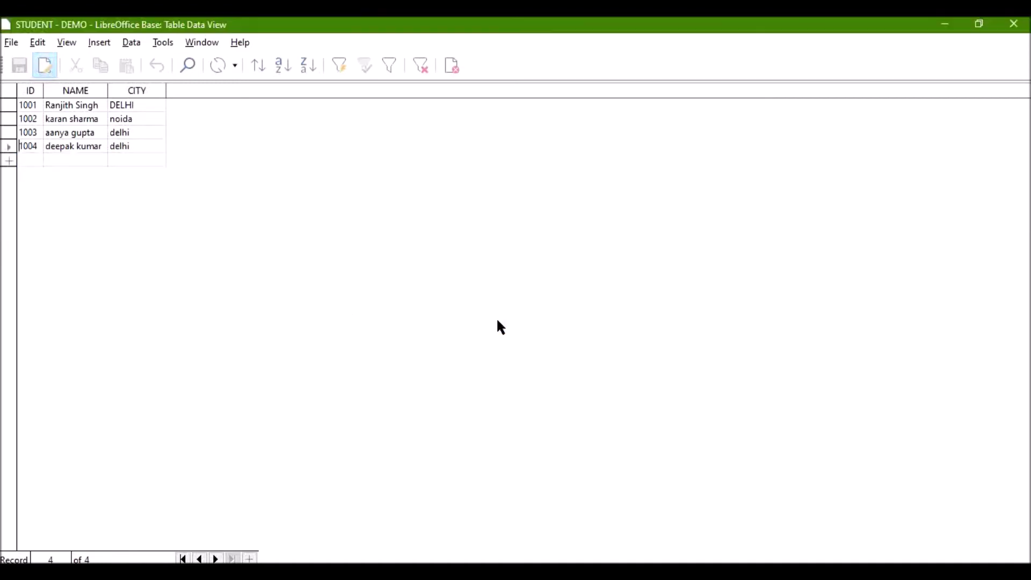
Step: Close and reopen STUDENT to verify only four records remain, then close it
{"action": "left_click", "coordinate": [1015, 24]}
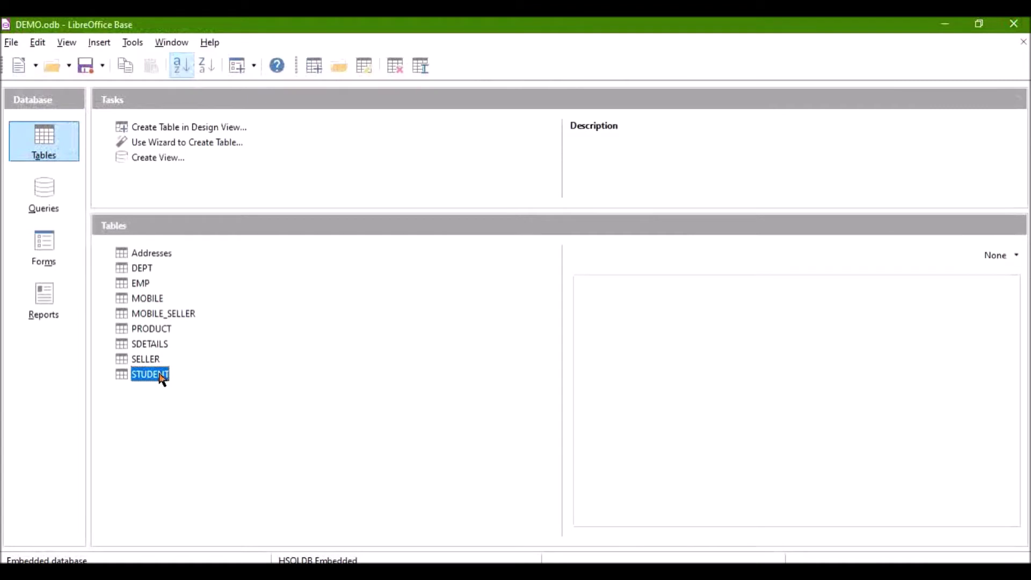
{"action": "double_click", "coordinate": [160, 377]}
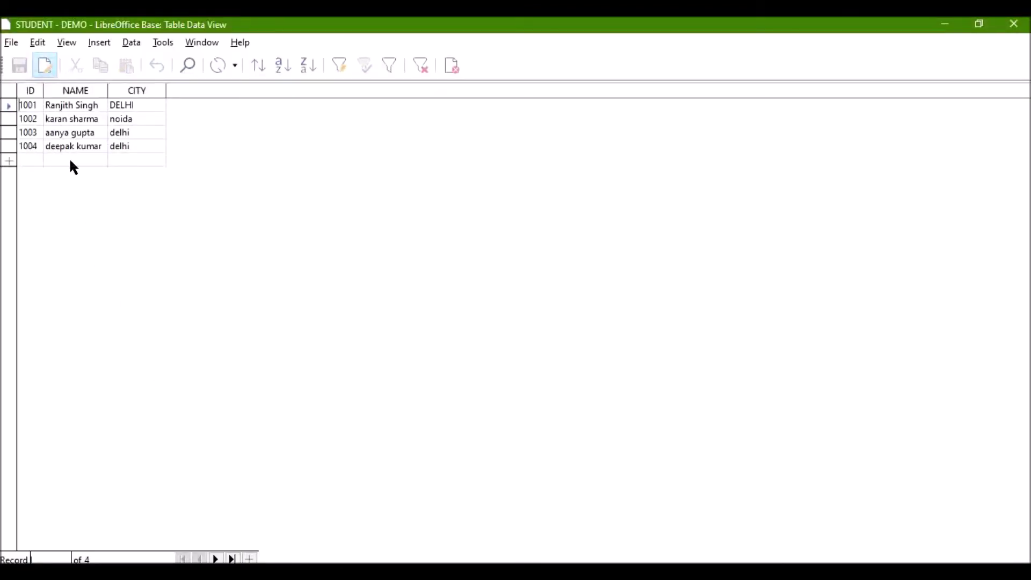
{"action": "left_click", "coordinate": [1014, 24]}
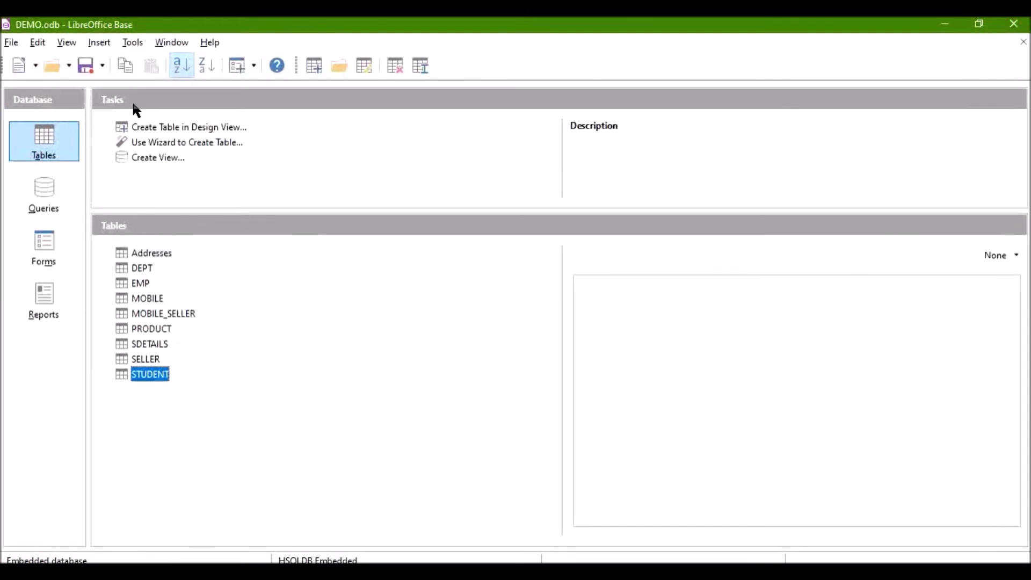
Step: Execute DELETE FROM STUDENT WHERE ID='1001'; with output shown, removing one row
{"action": "left_click", "coordinate": [132, 44]}
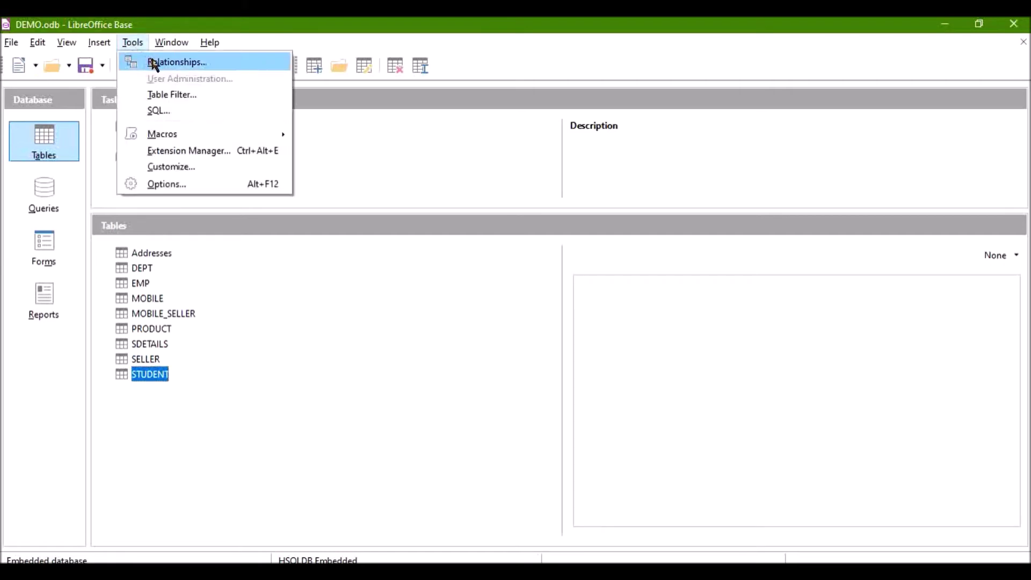
{"action": "left_click", "coordinate": [158, 111]}
{"action": "type", "text": "D"}
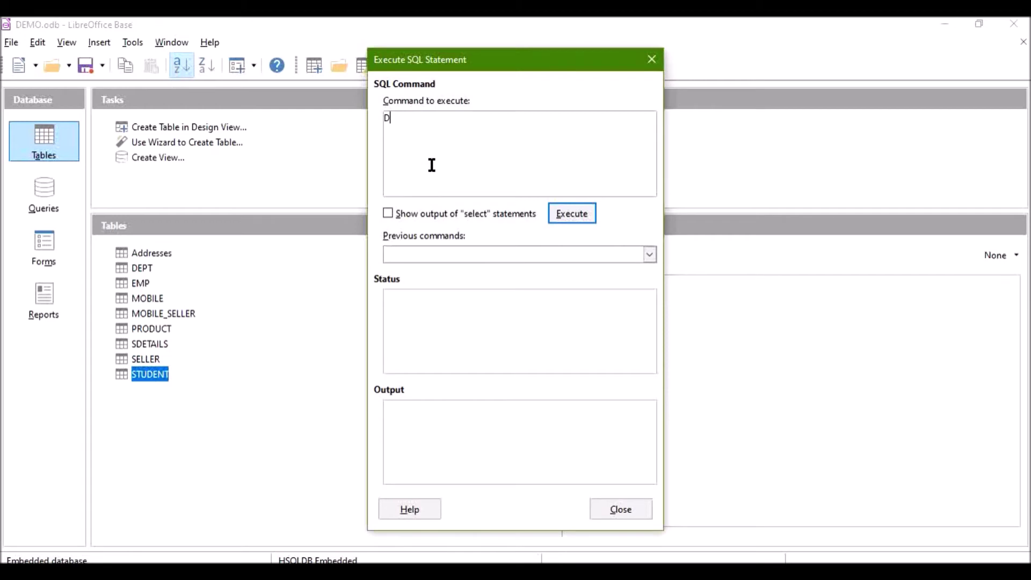
{"action": "type", "text": "ELETE FROM STUDENT "}
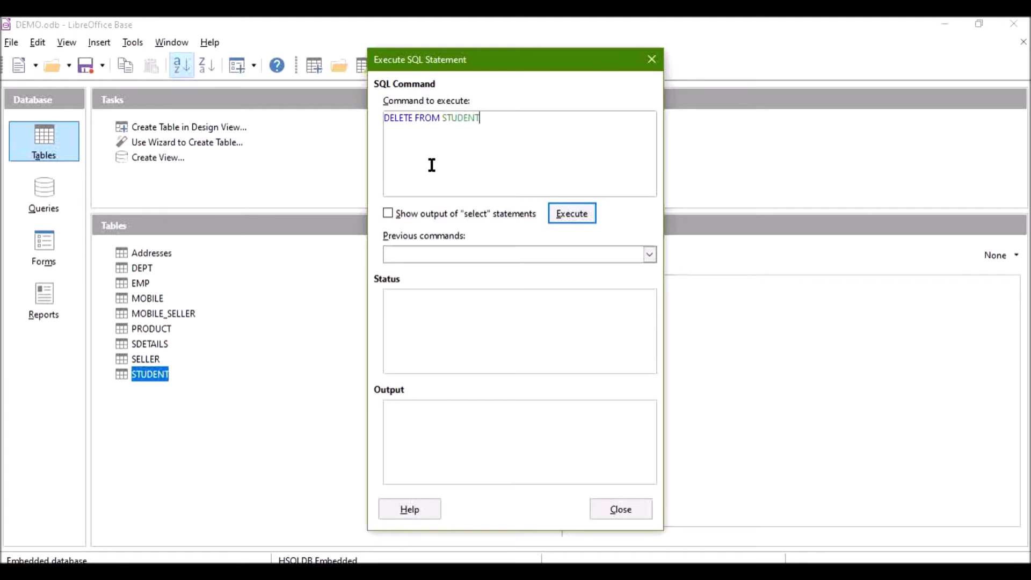
{"action": "type", "text": "WHERE"}
{"action": "type", "text": "ID='1001'"}
{"action": "type", "text": ";"}
{"action": "left_click", "coordinate": [411, 212]}
{"action": "left_click", "coordinate": [564, 213]}
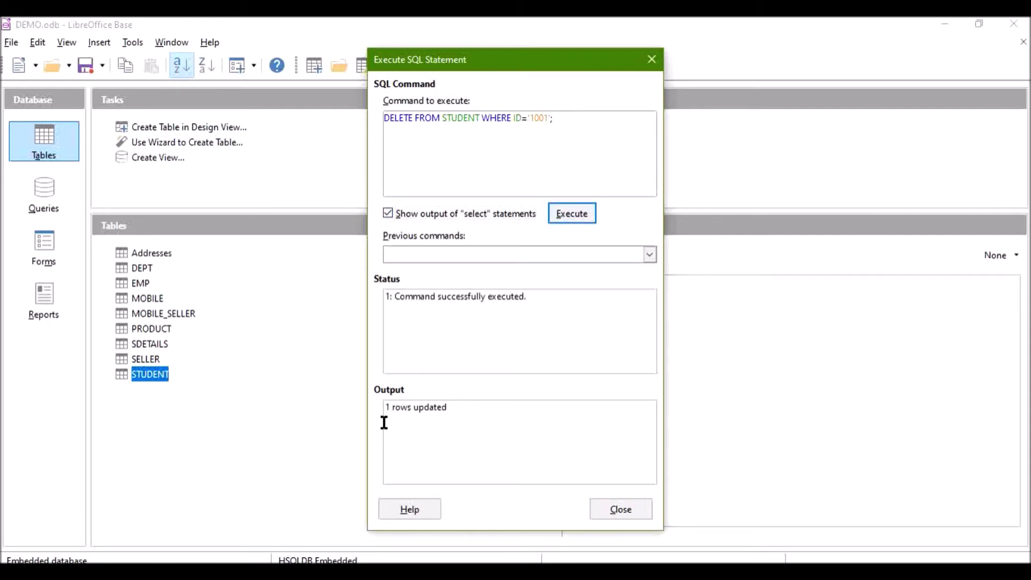
{"action": "left_click", "coordinate": [608, 513]}
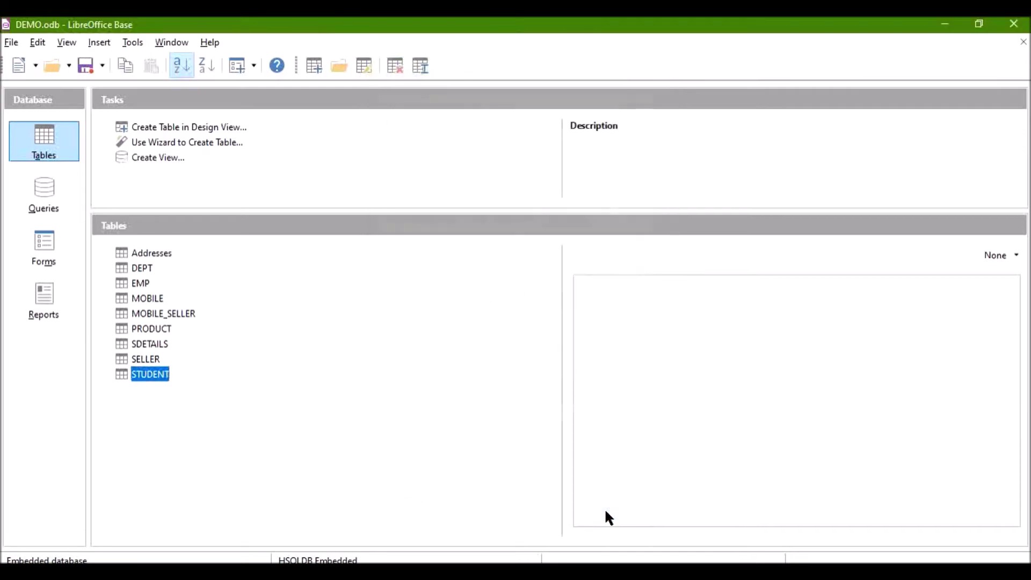
{"action": "double_click", "coordinate": [144, 375]}
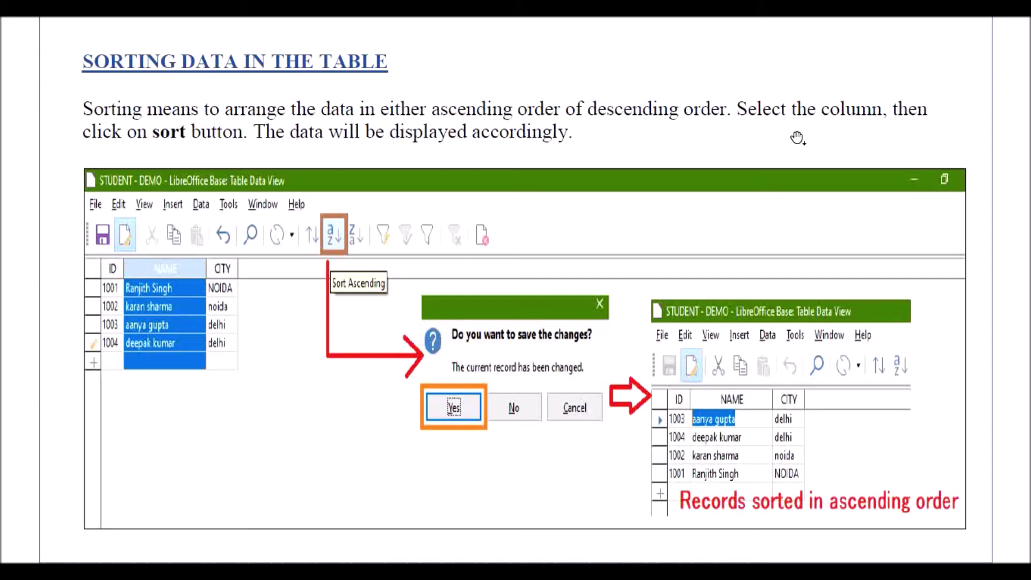
{"action": "key", "text": "alt+Tab"}
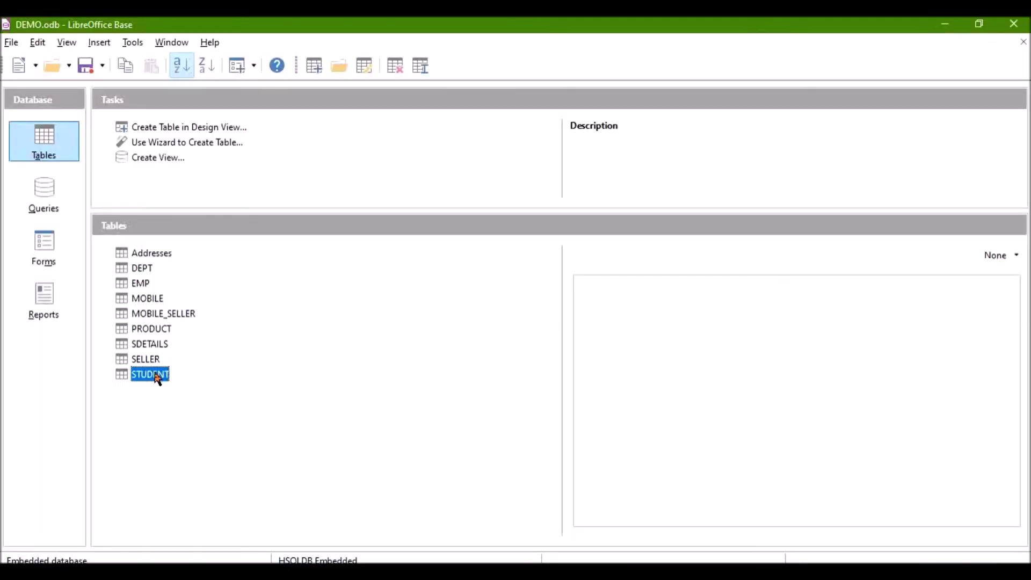
{"action": "double_click", "coordinate": [158, 376]}
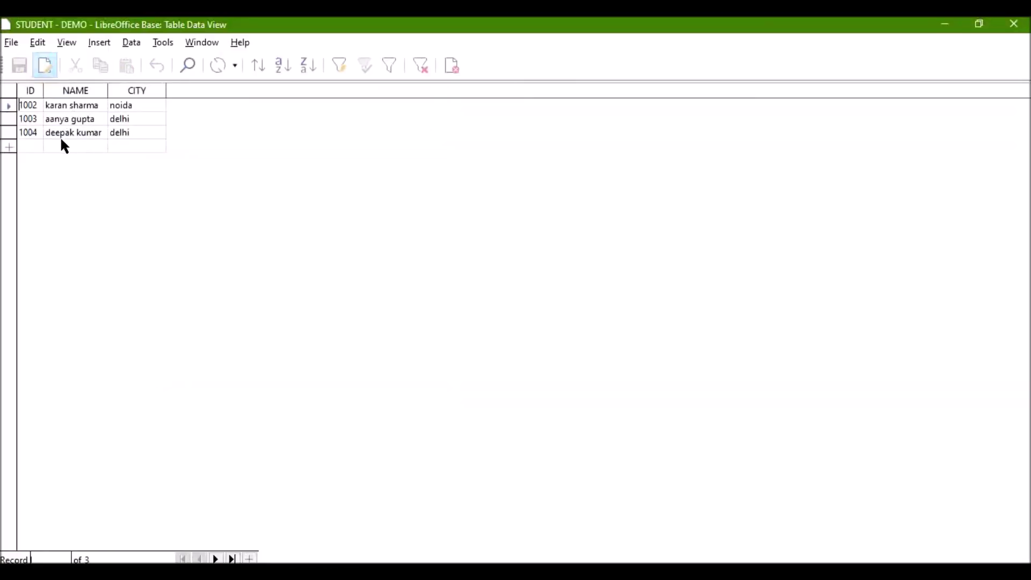
Step: Sort STUDENT ascending by NAME, then ascending by ID to give 1002, 1003, 1004
{"action": "left_click", "coordinate": [75, 91]}
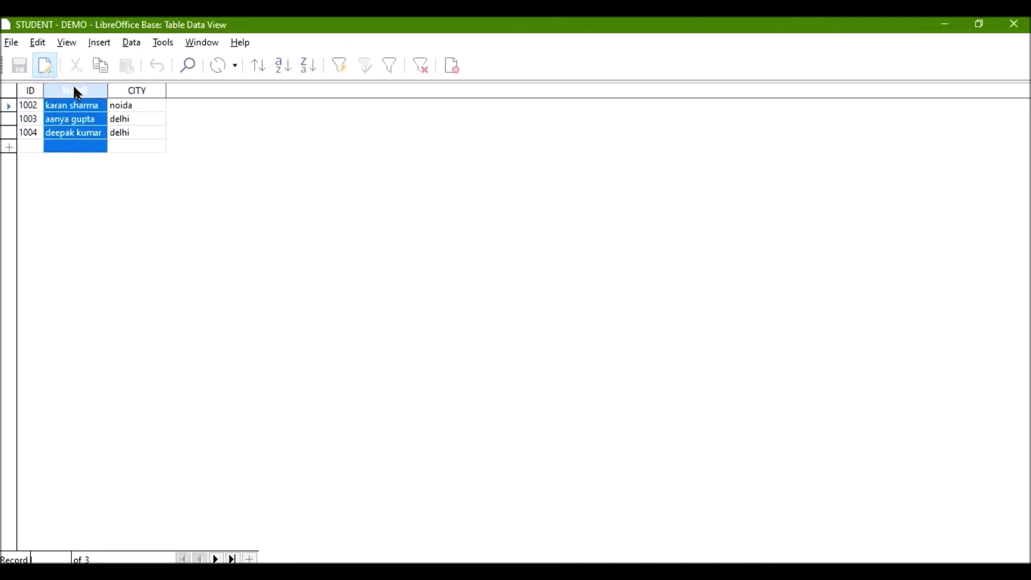
{"action": "left_click", "coordinate": [284, 67]}
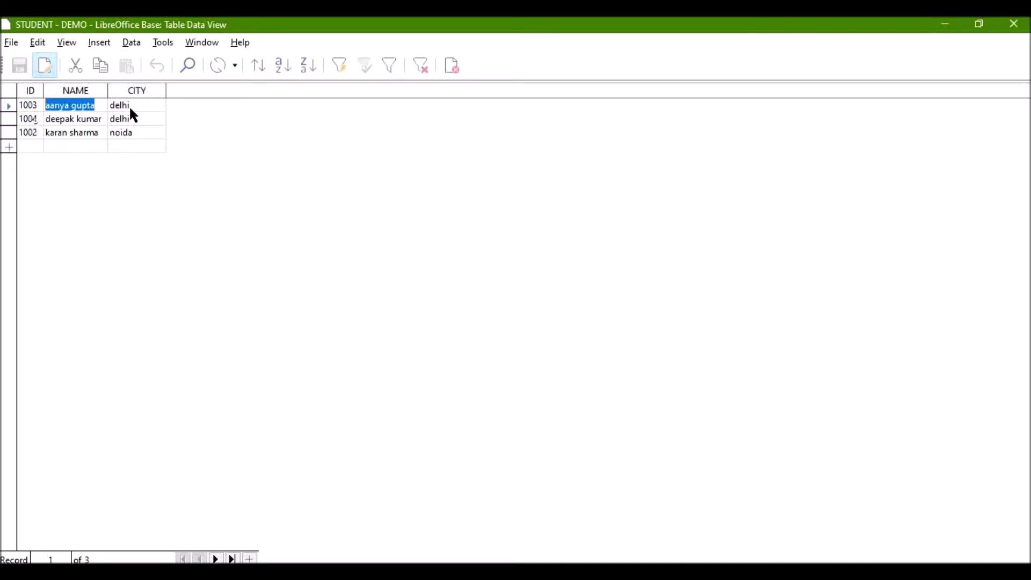
{"action": "left_click", "coordinate": [31, 91]}
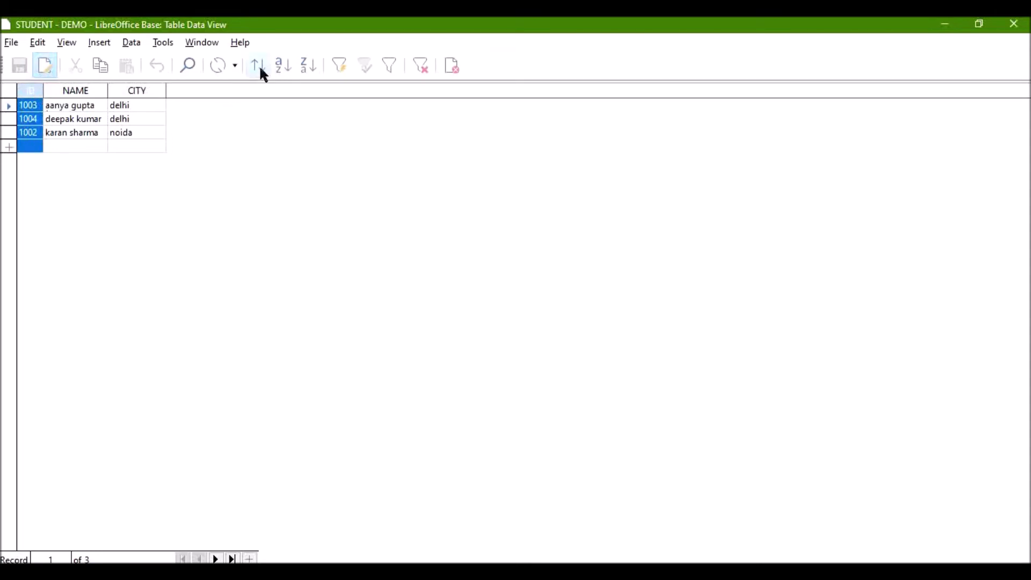
{"action": "left_click", "coordinate": [281, 63]}
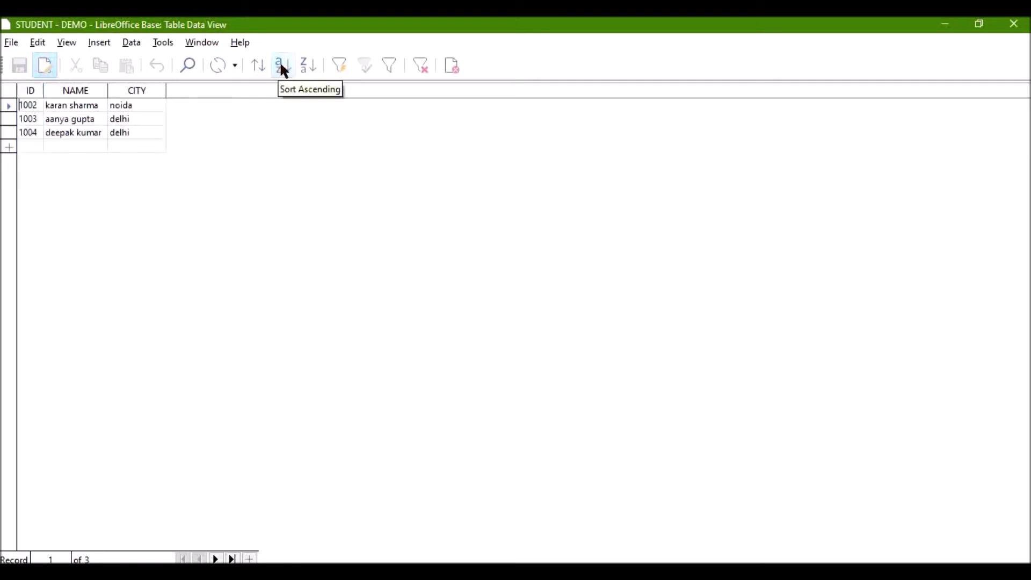